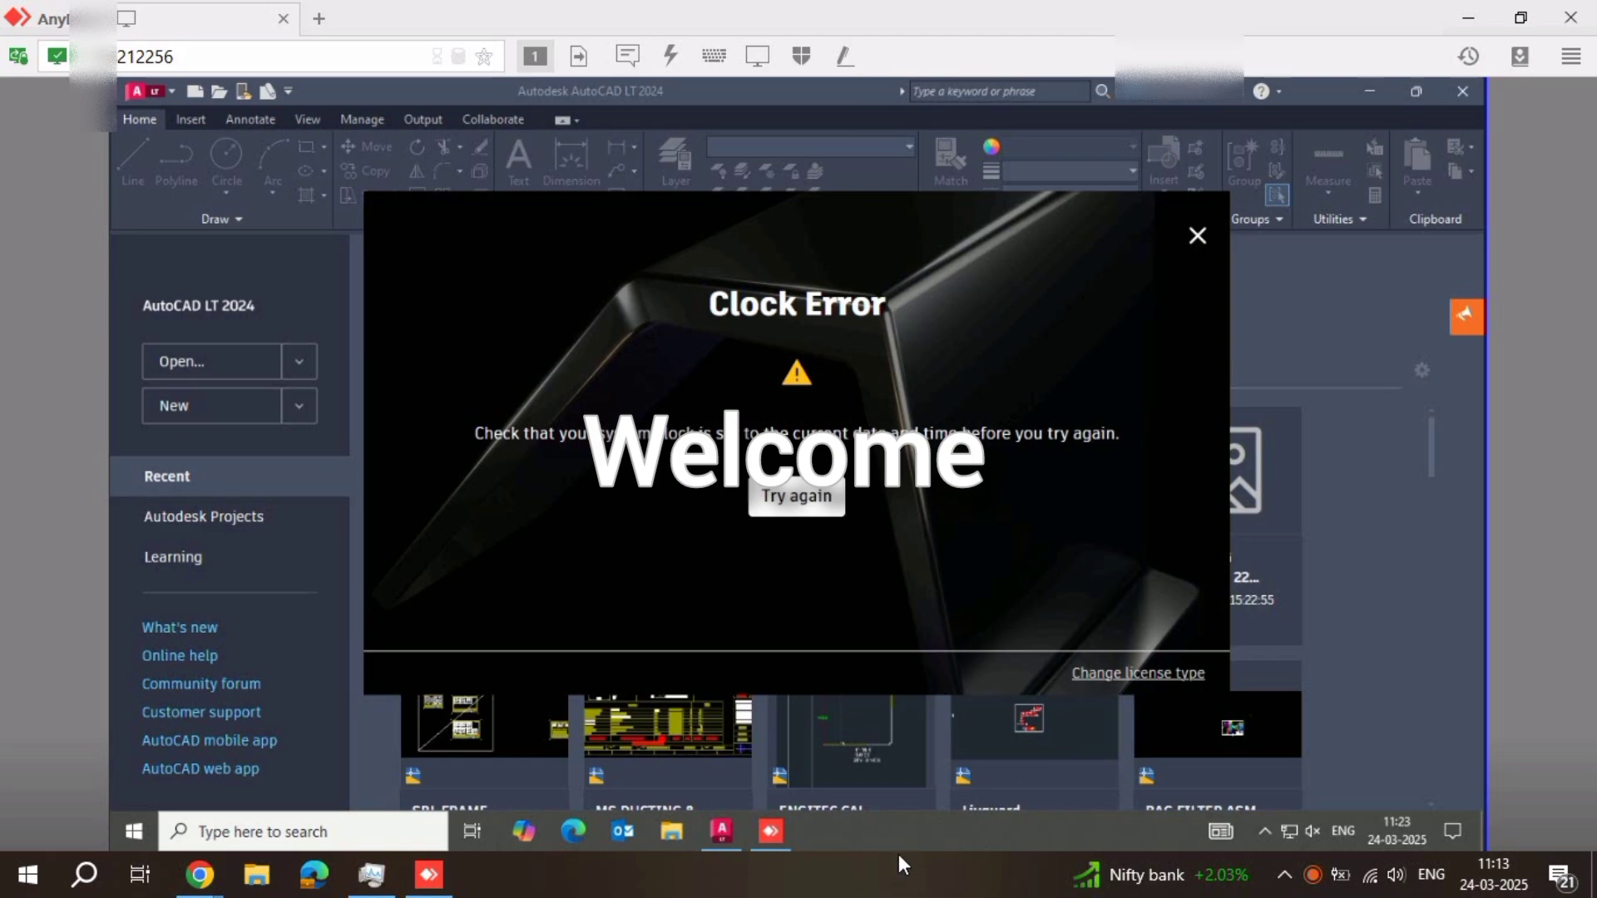
pyautogui.click(904, 874)
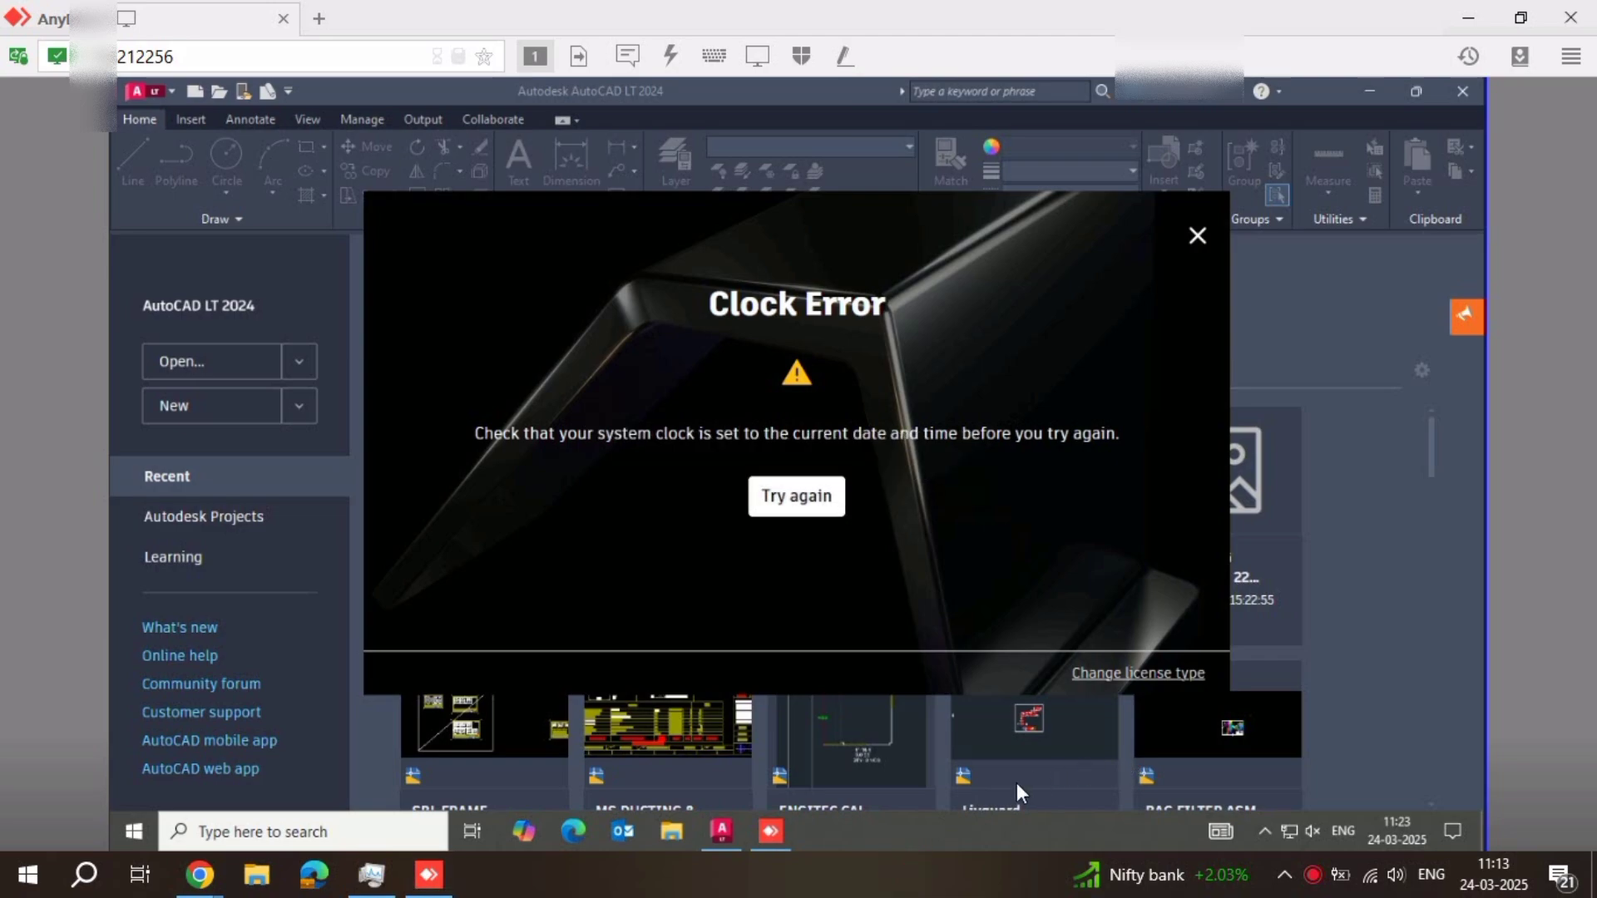
pyautogui.click(898, 855)
pyautogui.click(902, 867)
# Dismiss the Clock Error message and close AutoCAD LT on the remote computer
pyautogui.click(1199, 234)
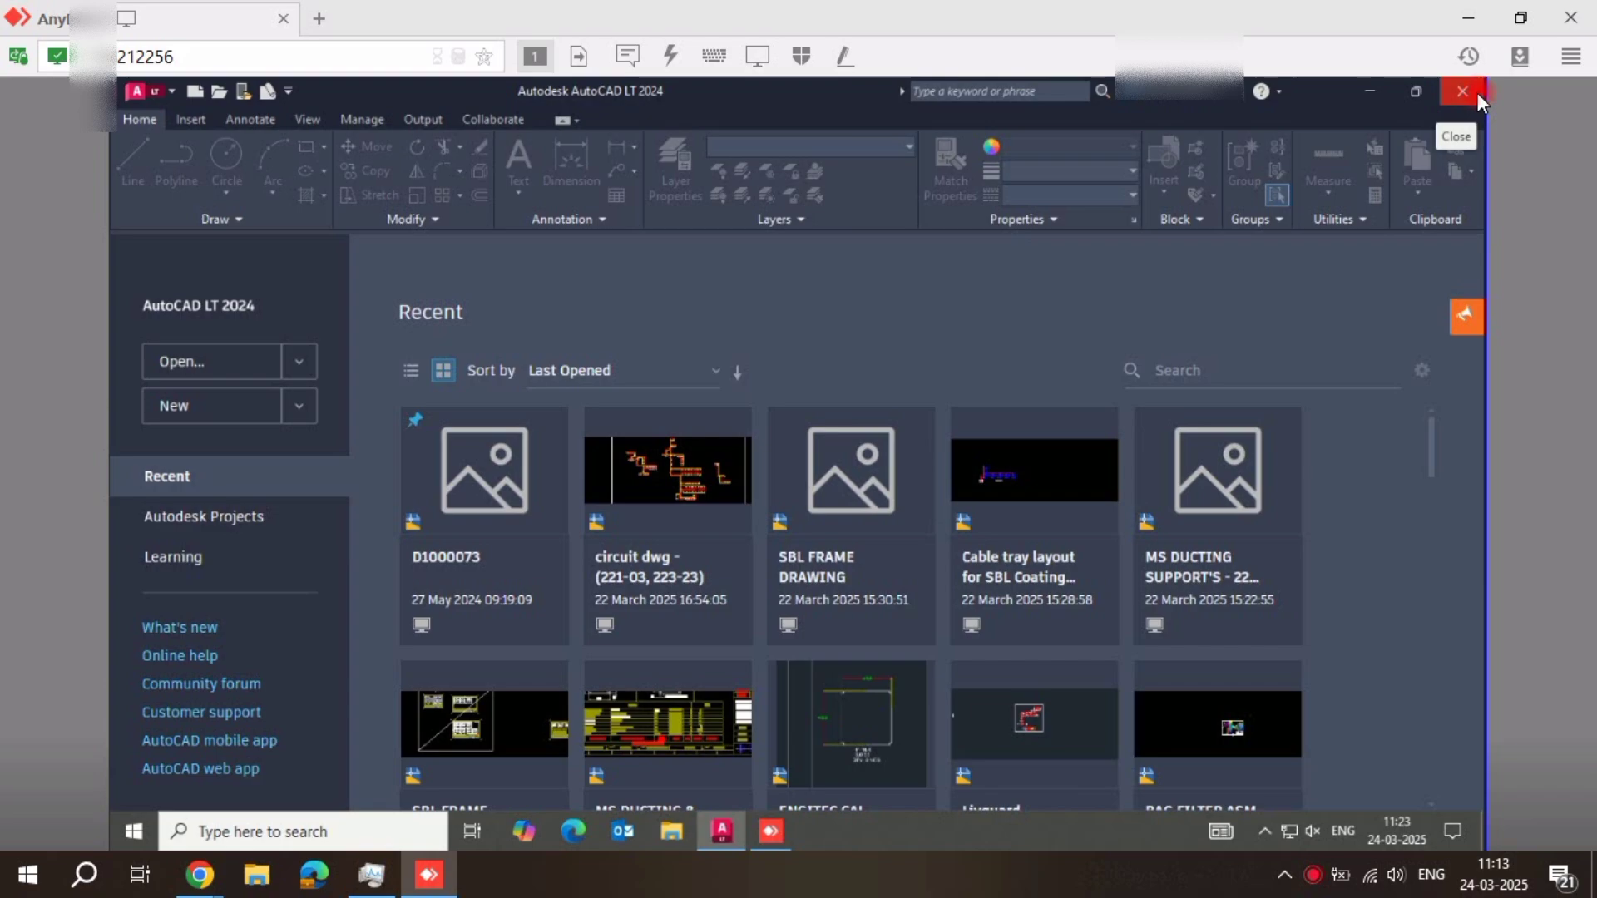
pyautogui.click(1478, 93)
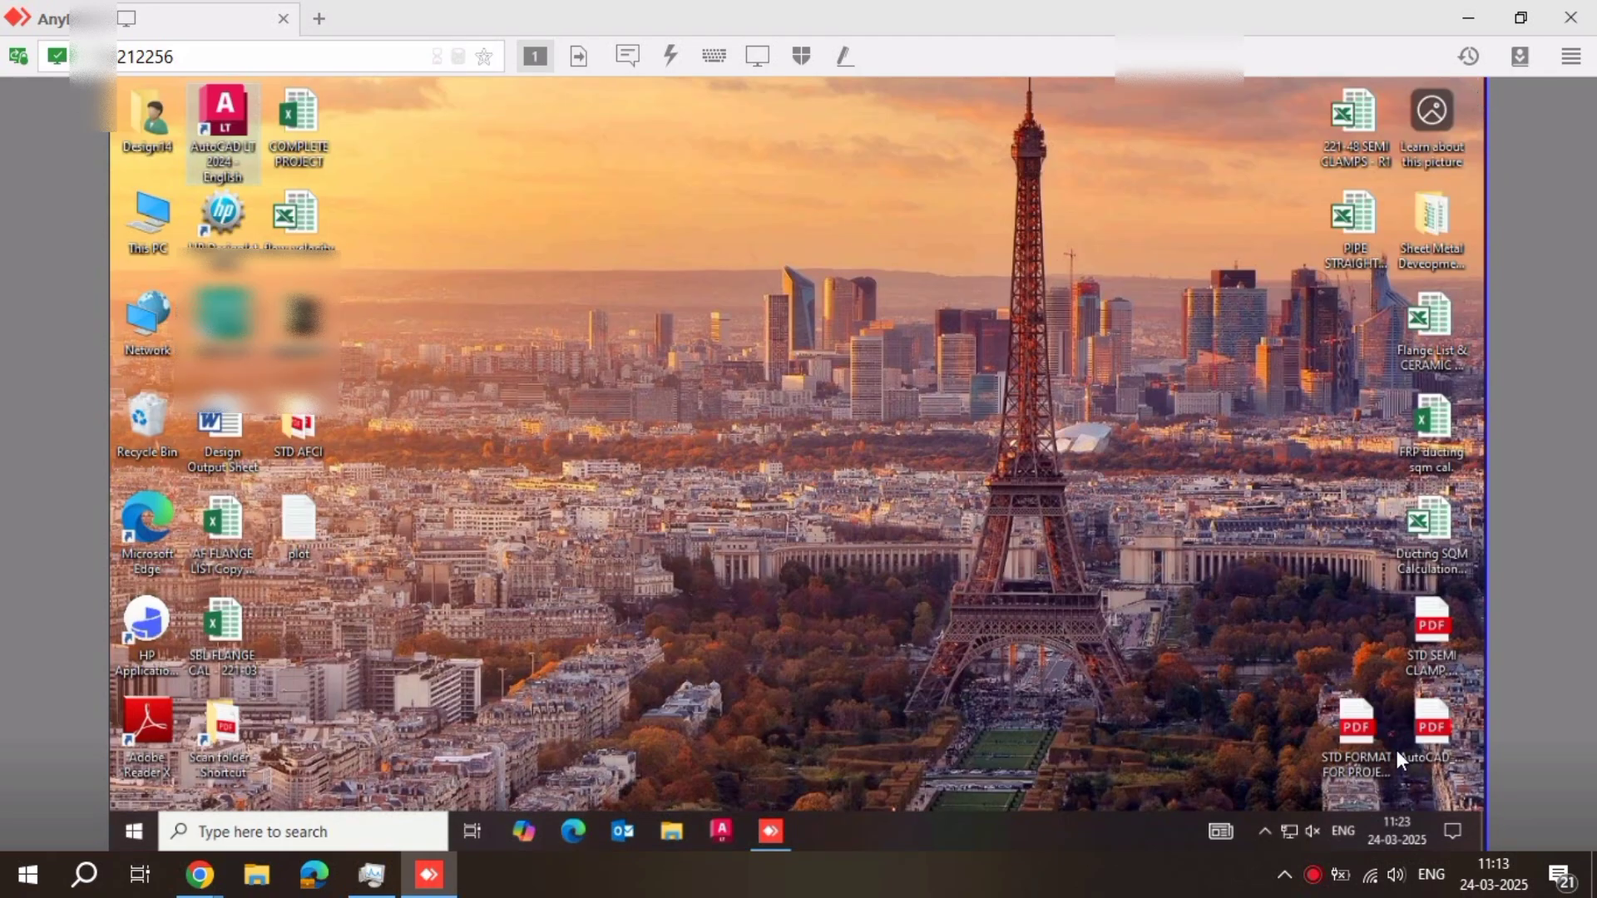
# Try to synchronise the clock in the remote computer's Date & time settings, and close Settings
pyautogui.click(1390, 840)
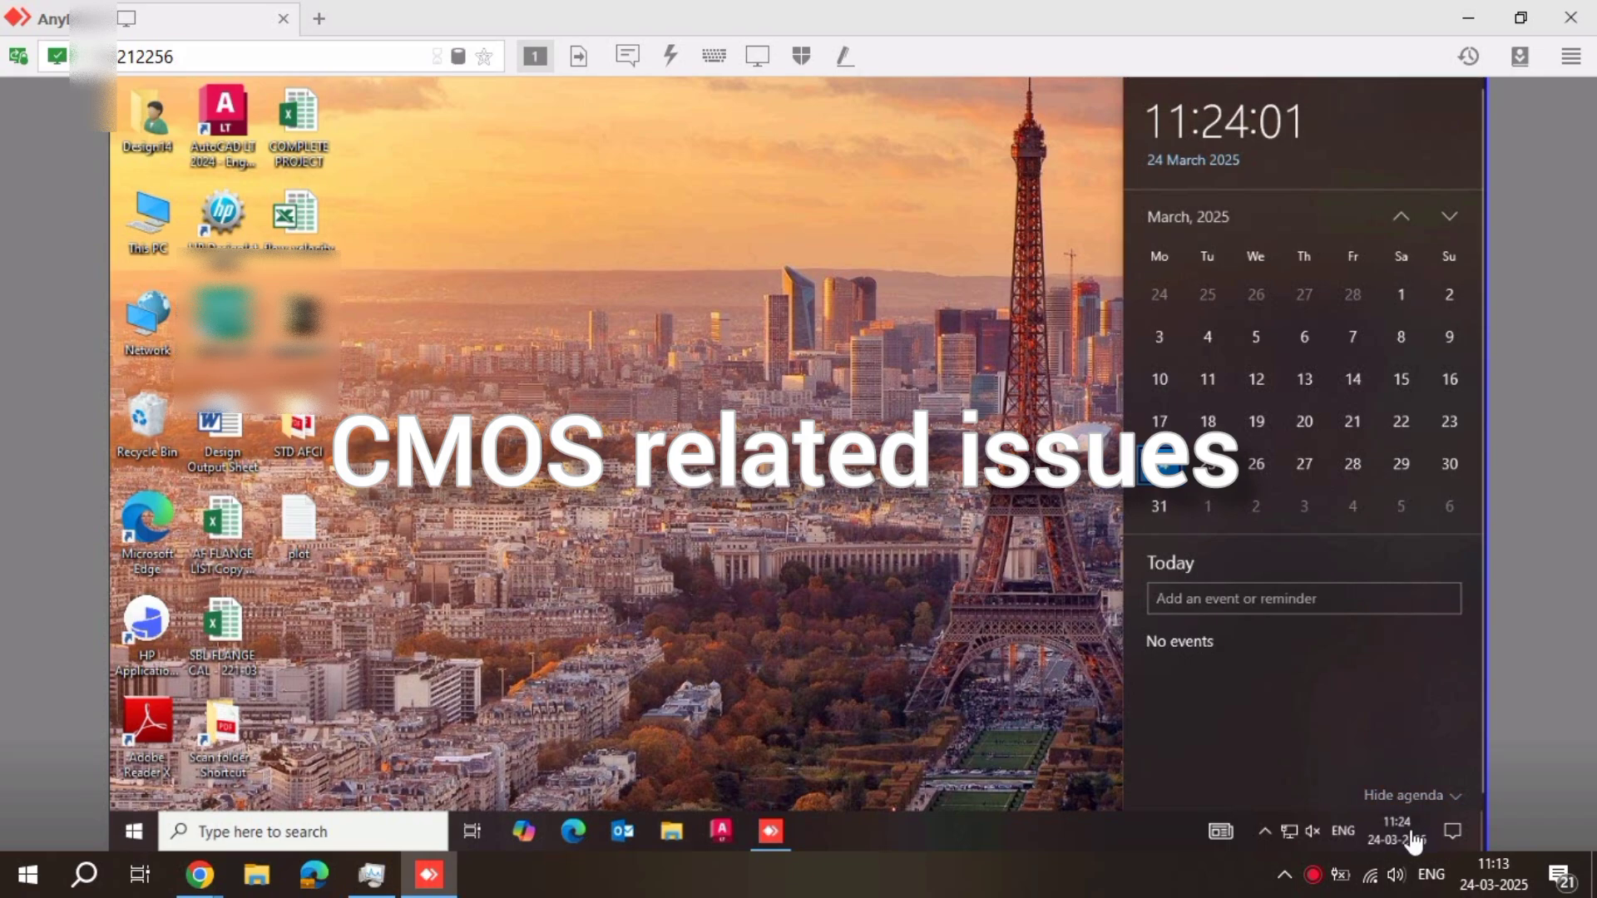
pyautogui.rightClick(1410, 831)
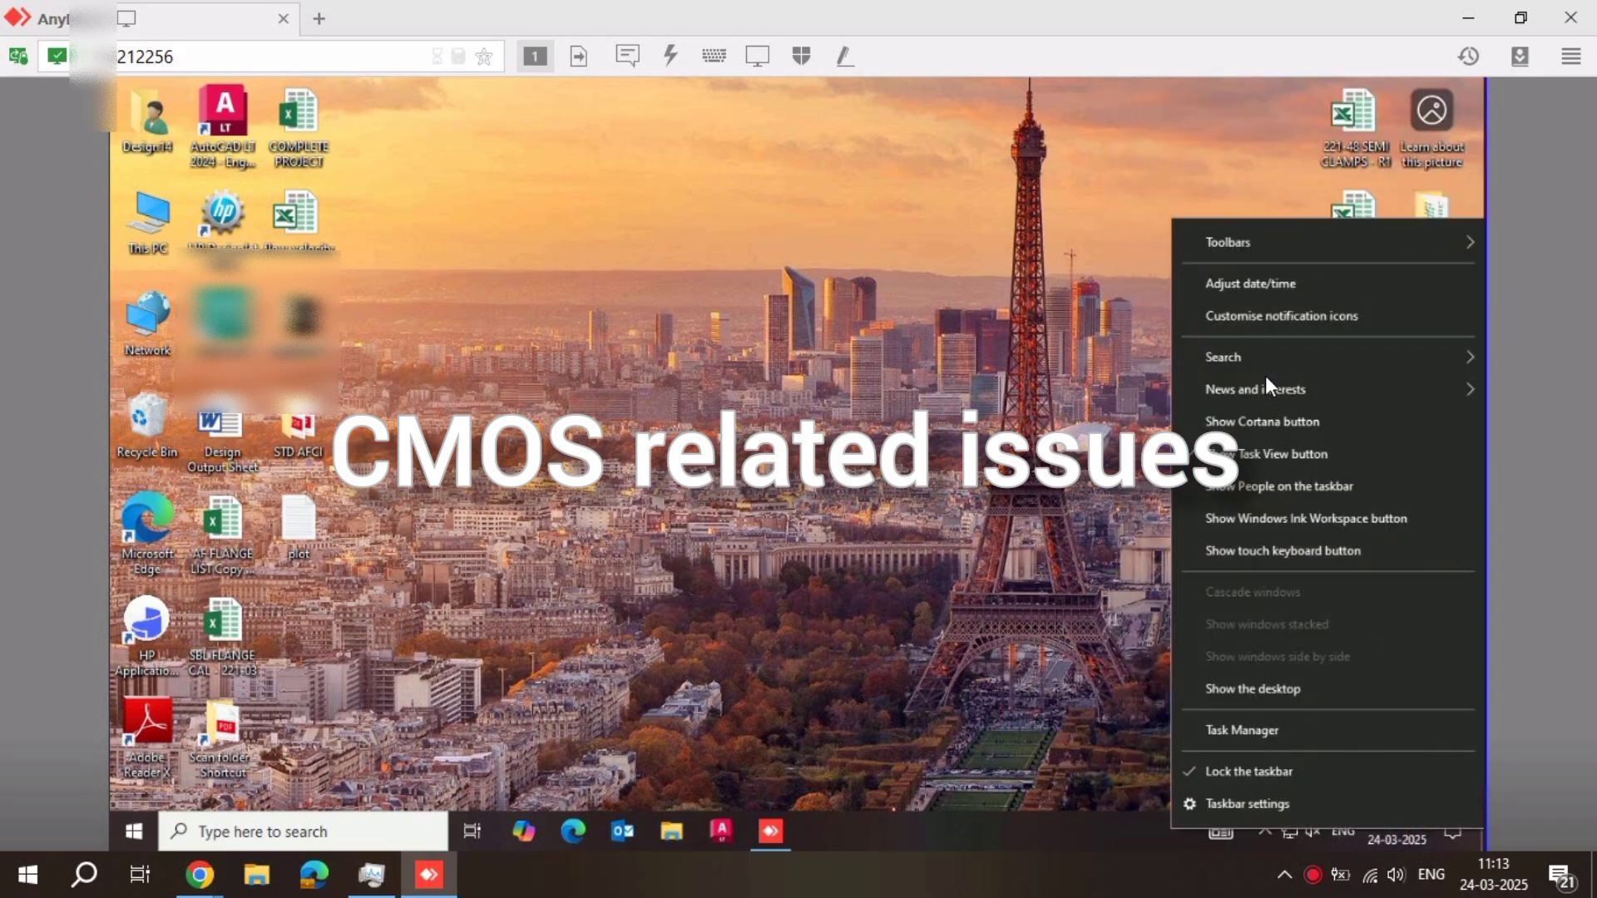
pyautogui.click(1251, 292)
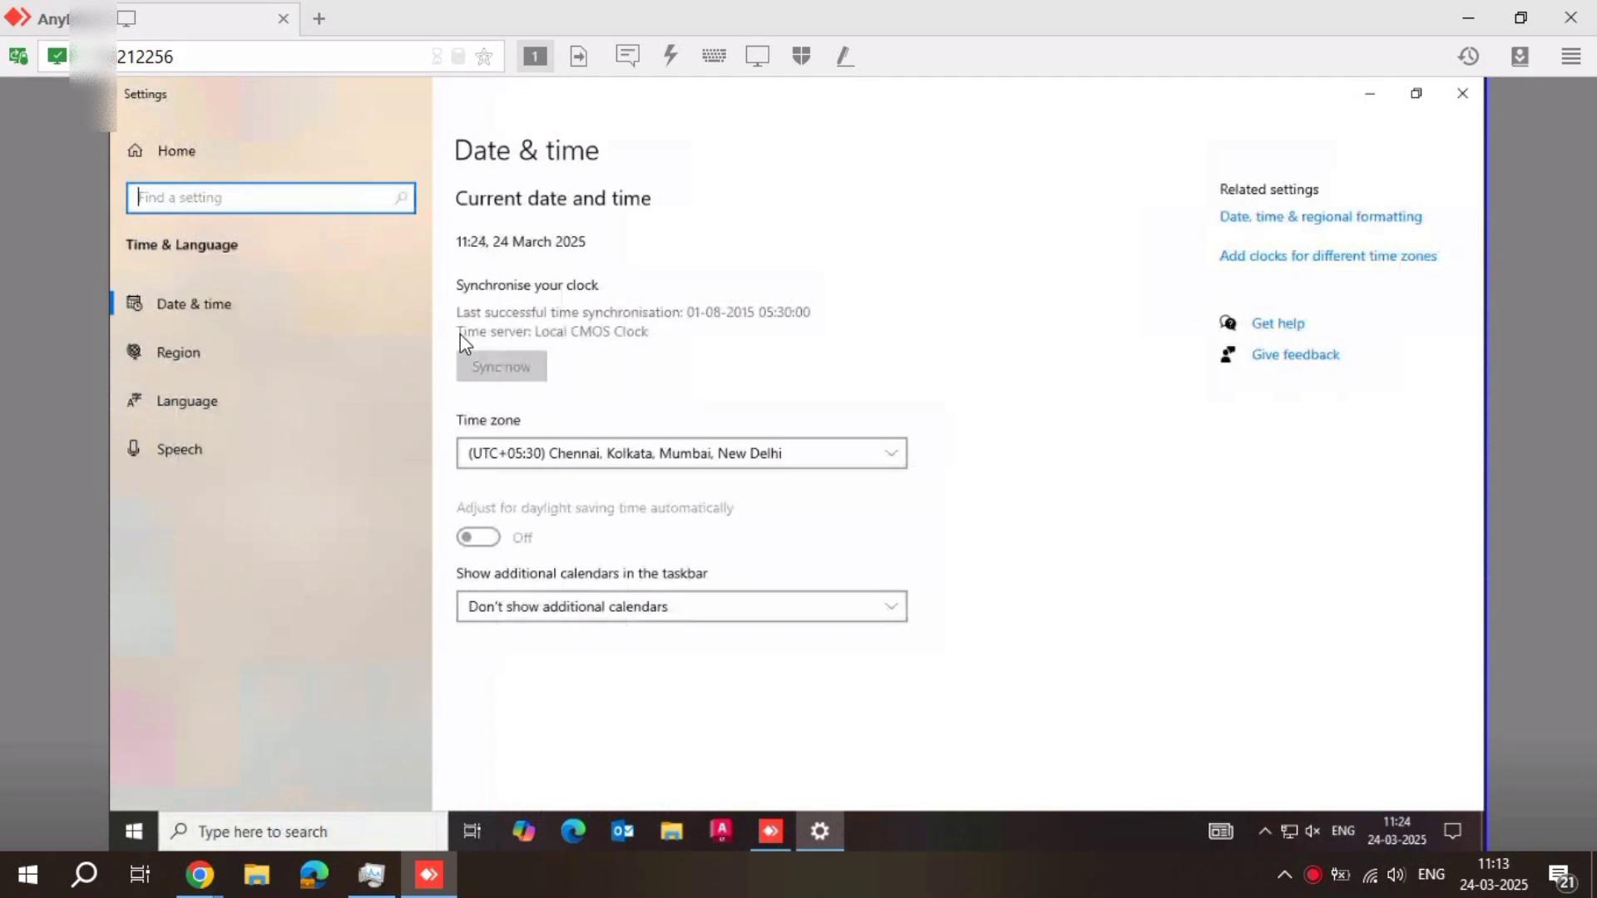
pyautogui.click(493, 363)
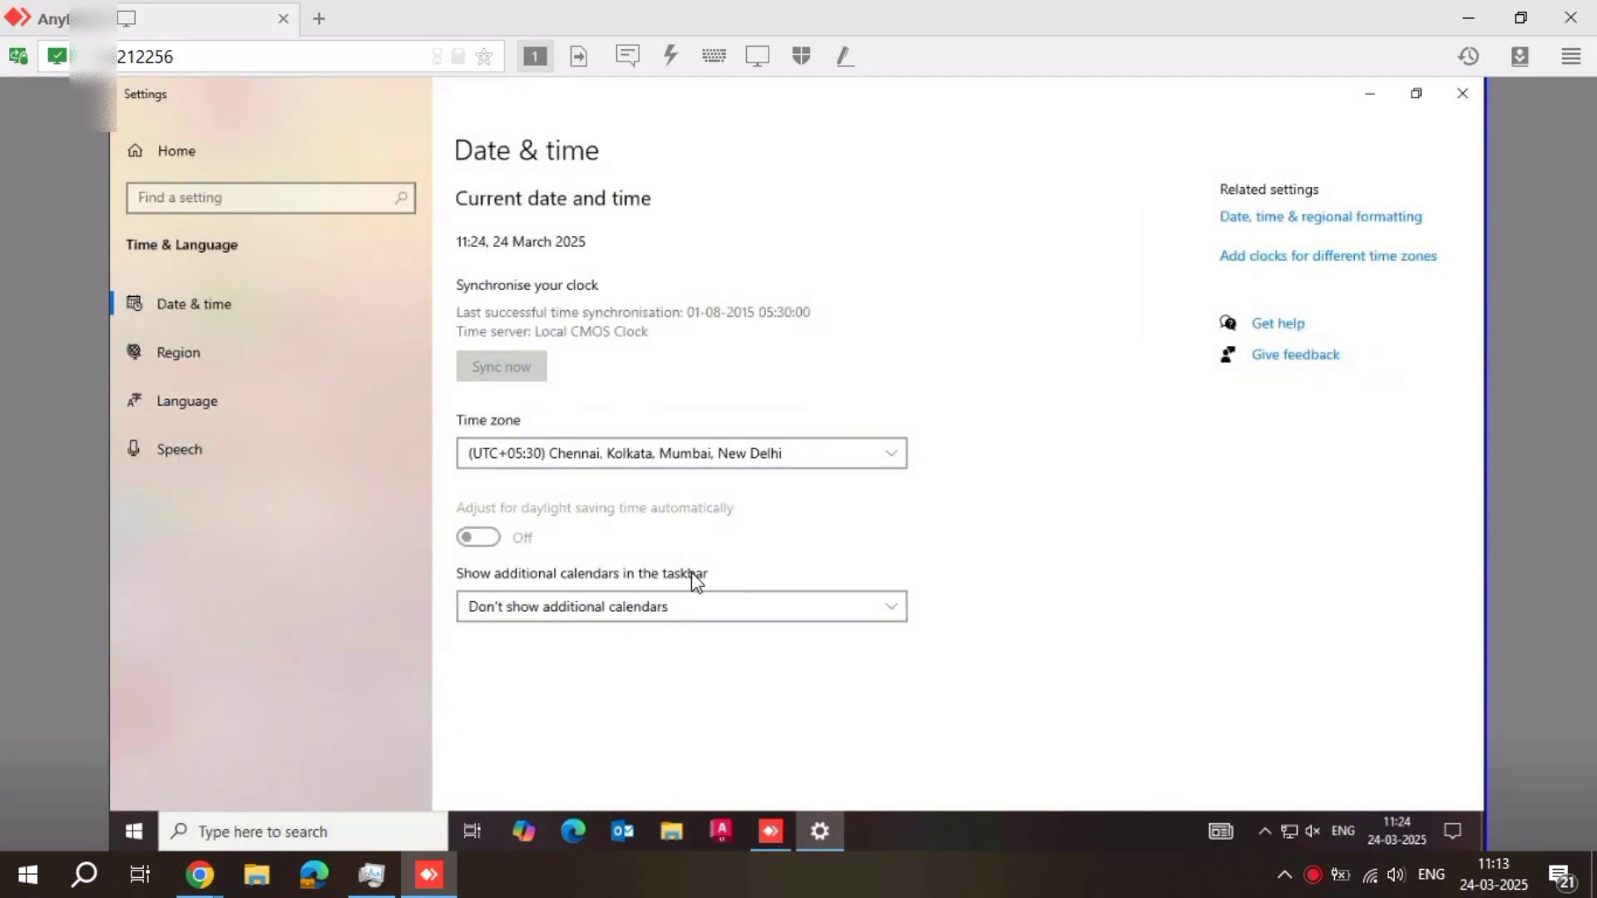
pyautogui.click(1464, 95)
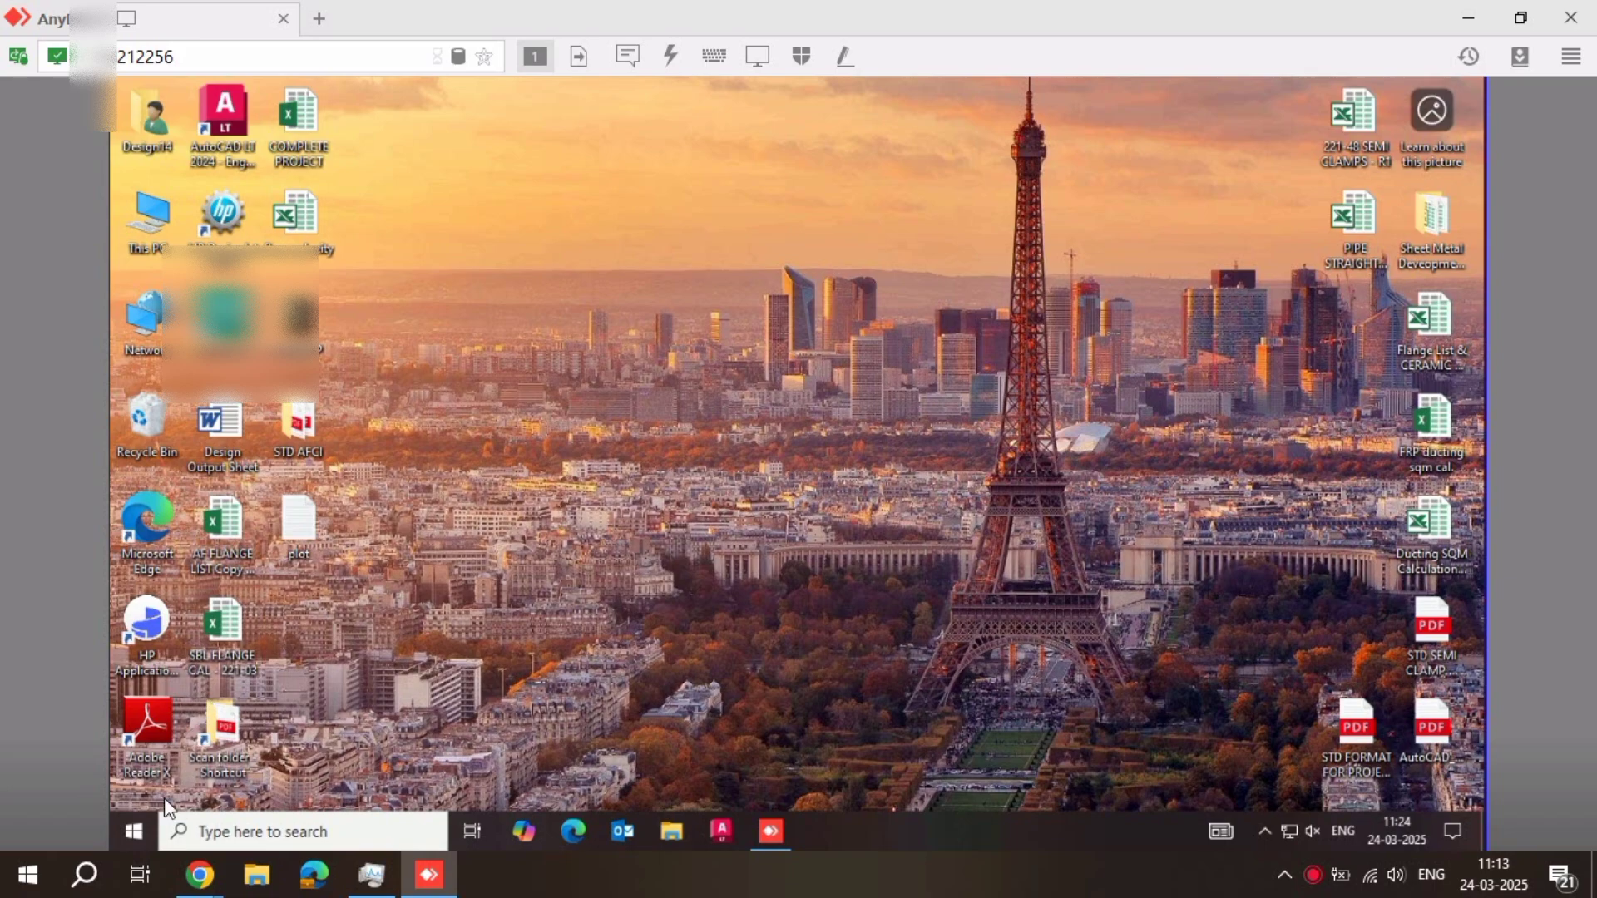
# Sign out of the current Windows account on the remote computer
pyautogui.rightClick(136, 846)
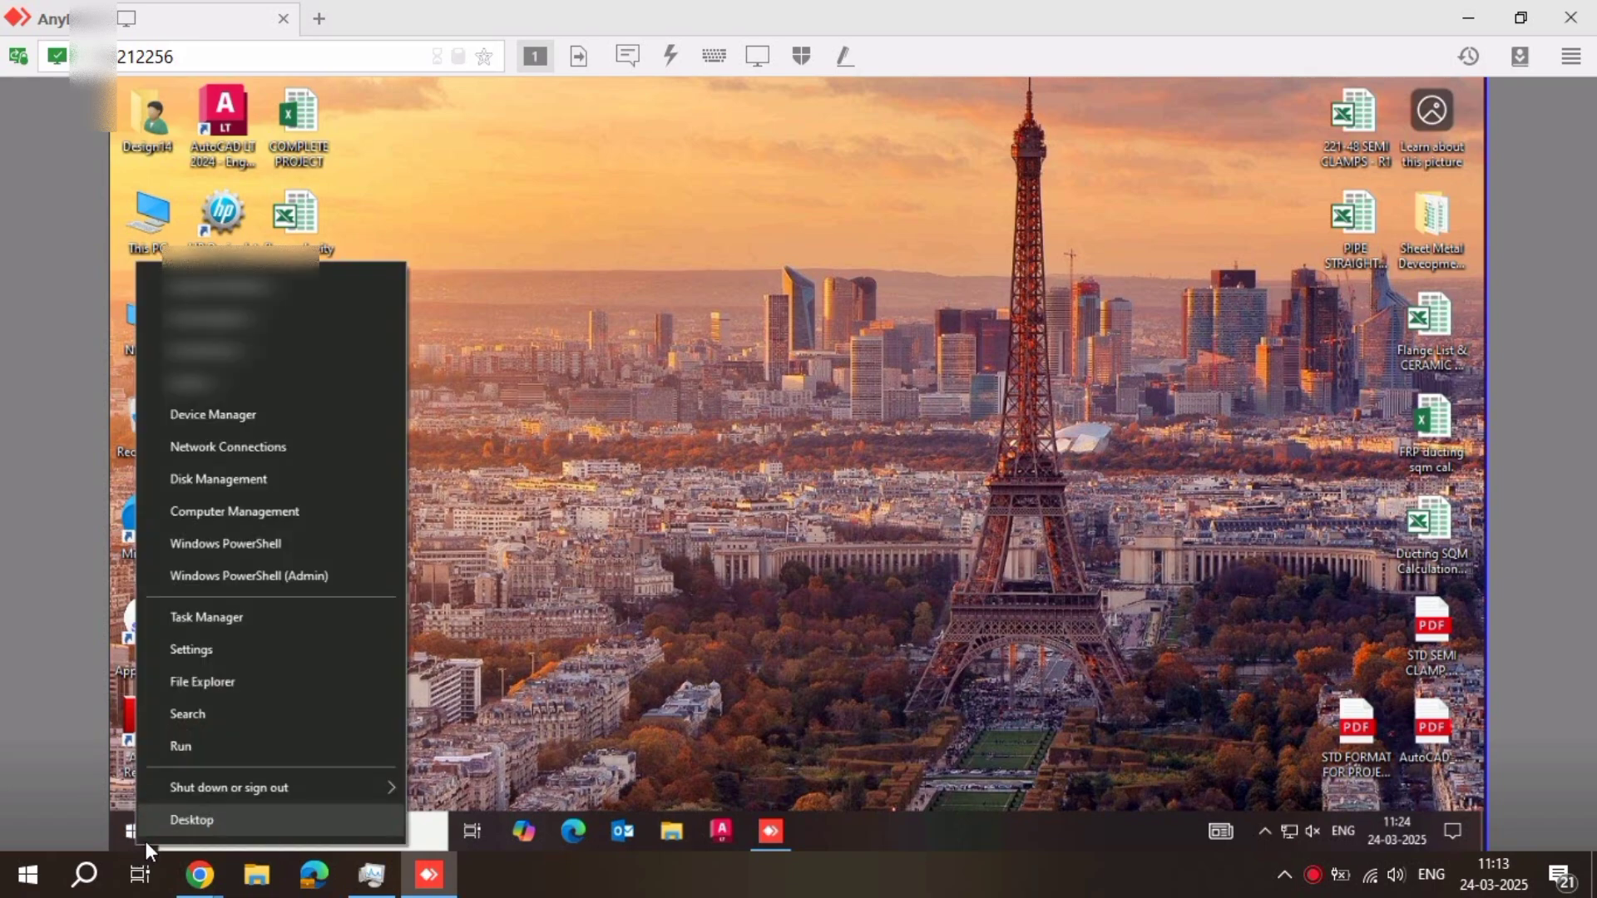
pyautogui.moveTo(287, 797)
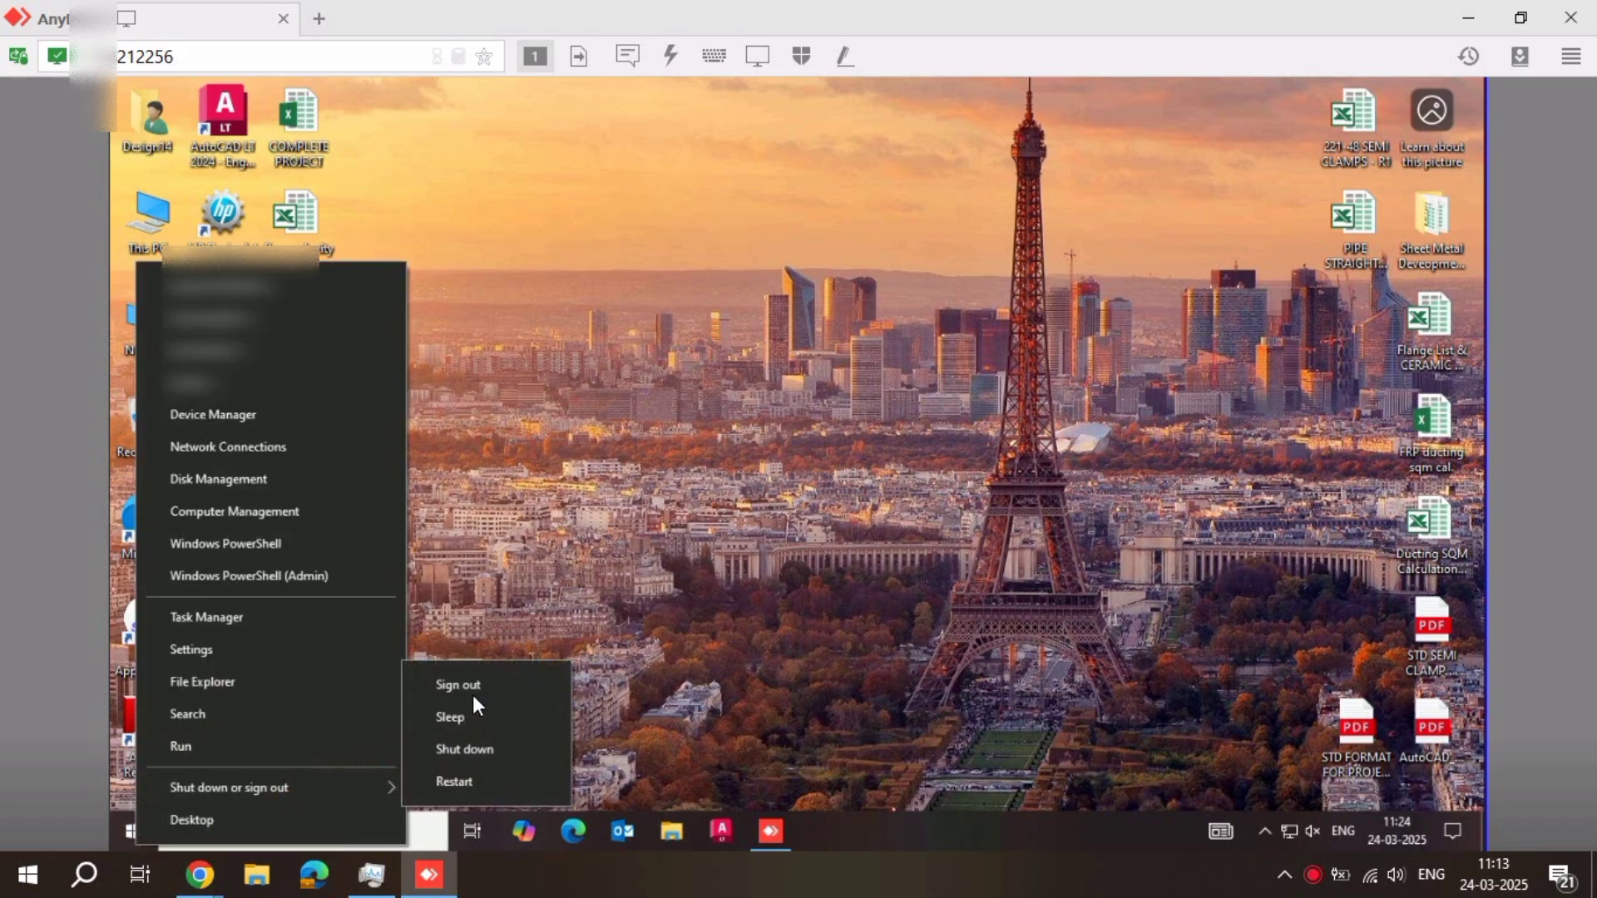
pyautogui.click(472, 695)
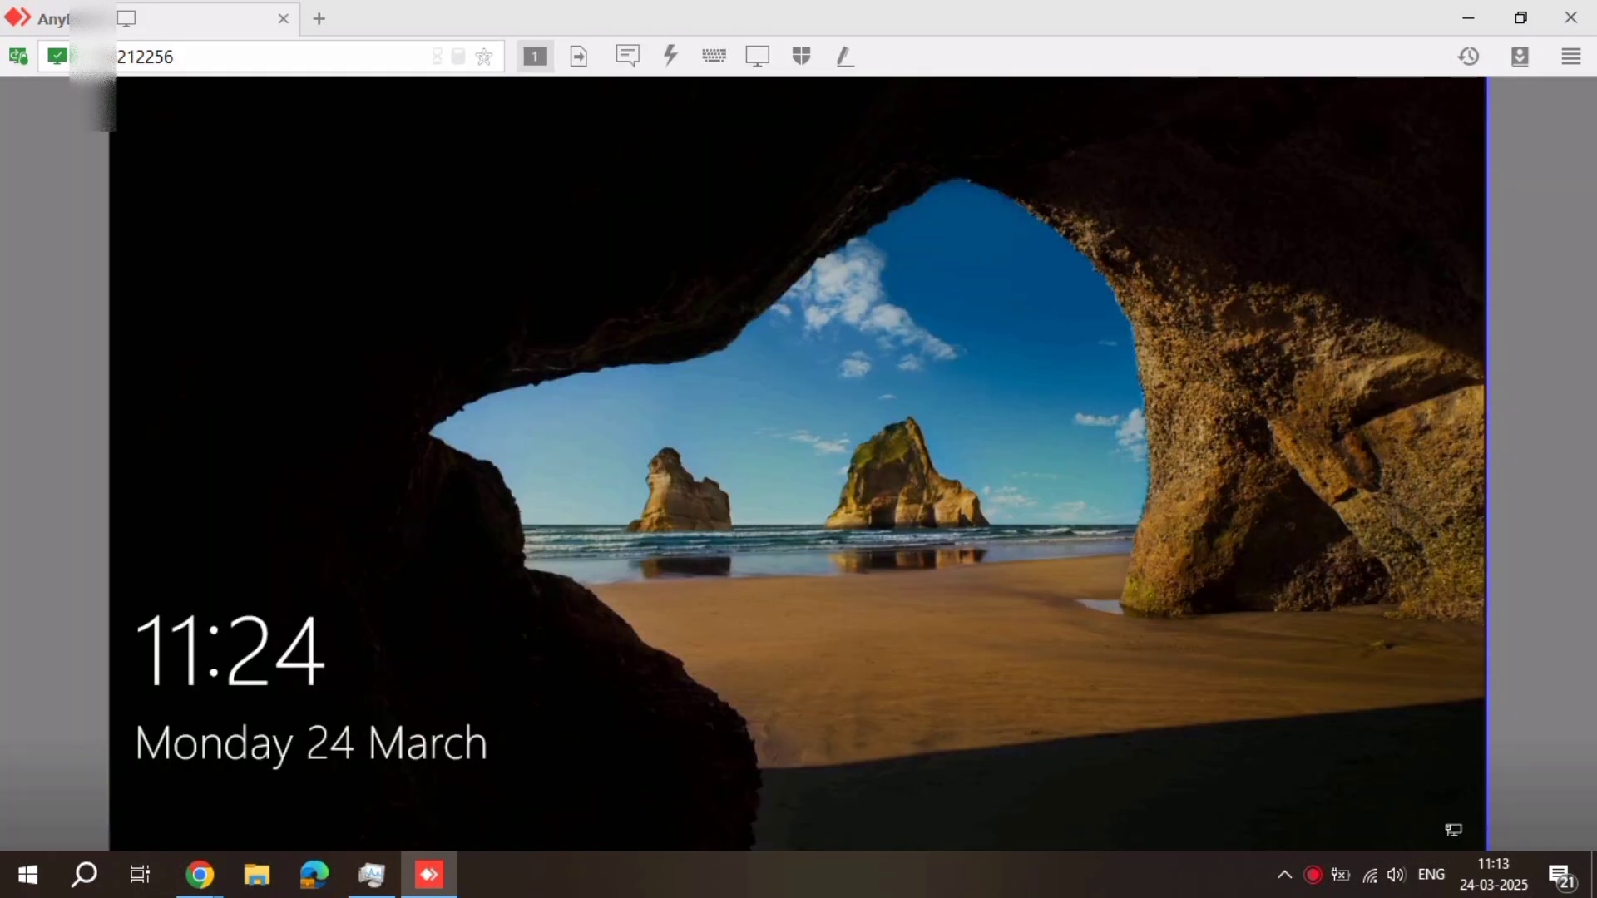
# Sign in to Windows as another user with the local account .\admin and its password
pyautogui.click(1071, 181)
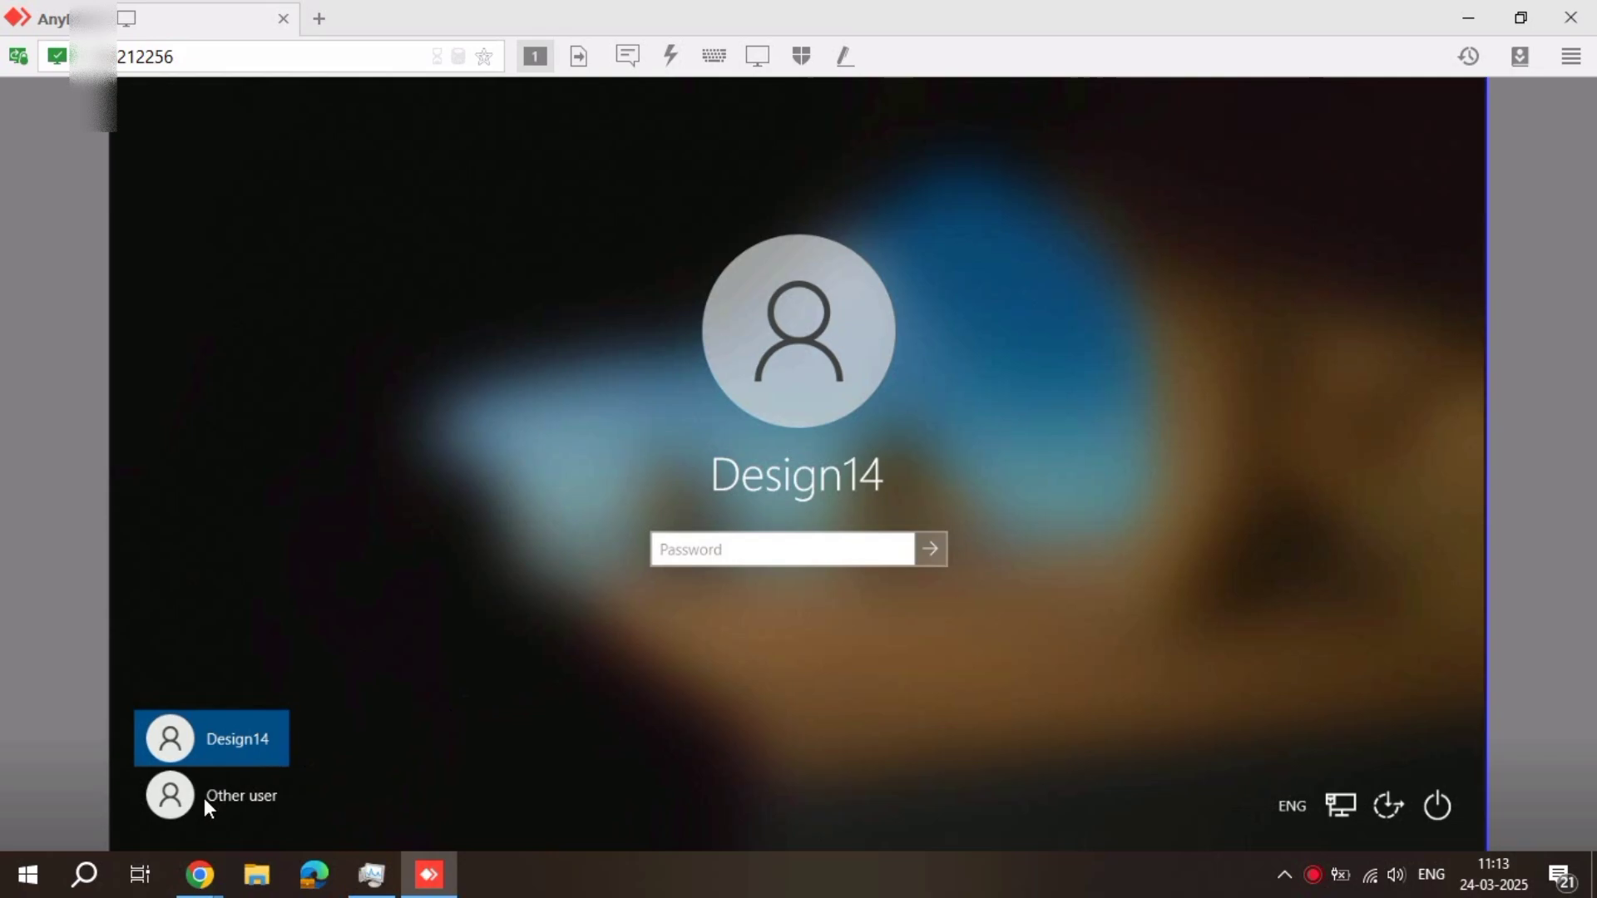
pyautogui.click(203, 796)
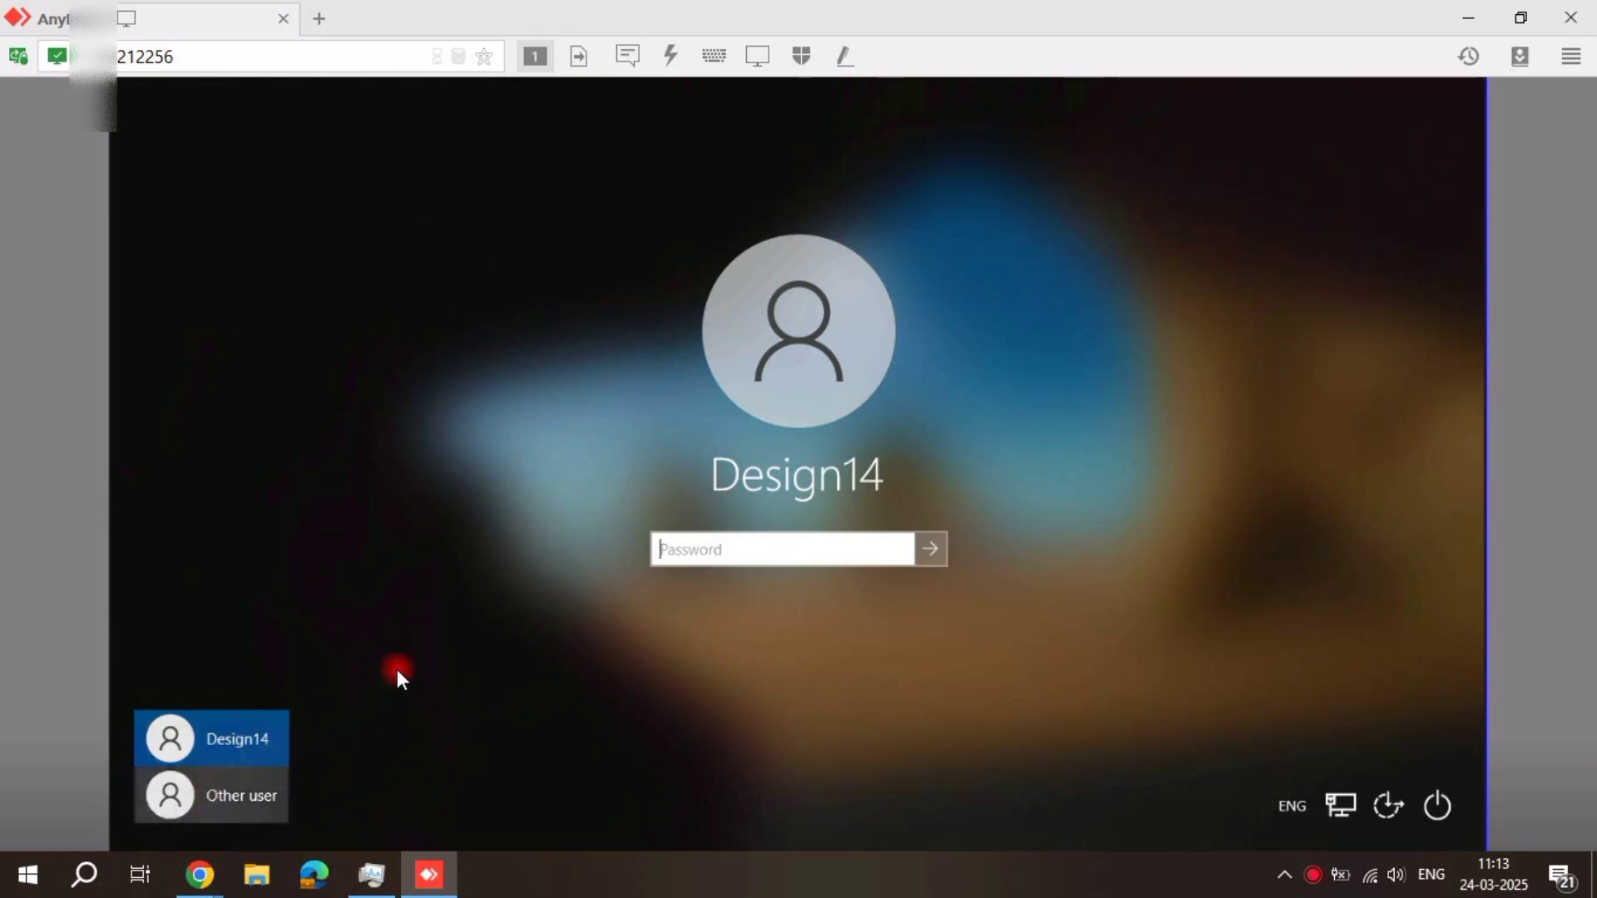
pyautogui.click(782, 533)
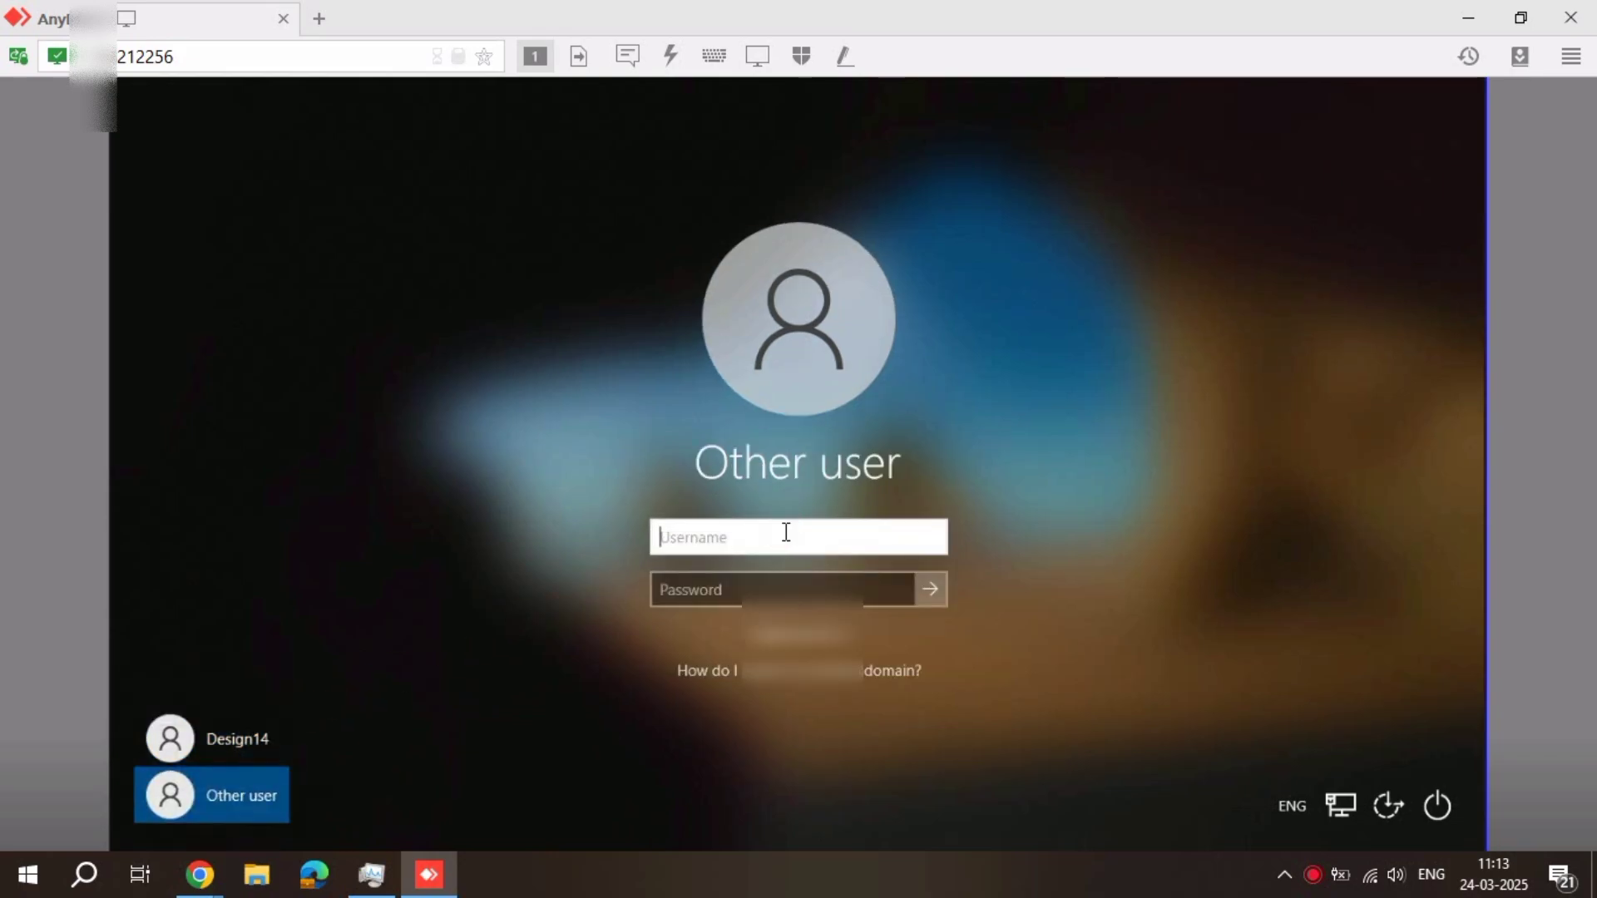
pyautogui.write('.\\admin')
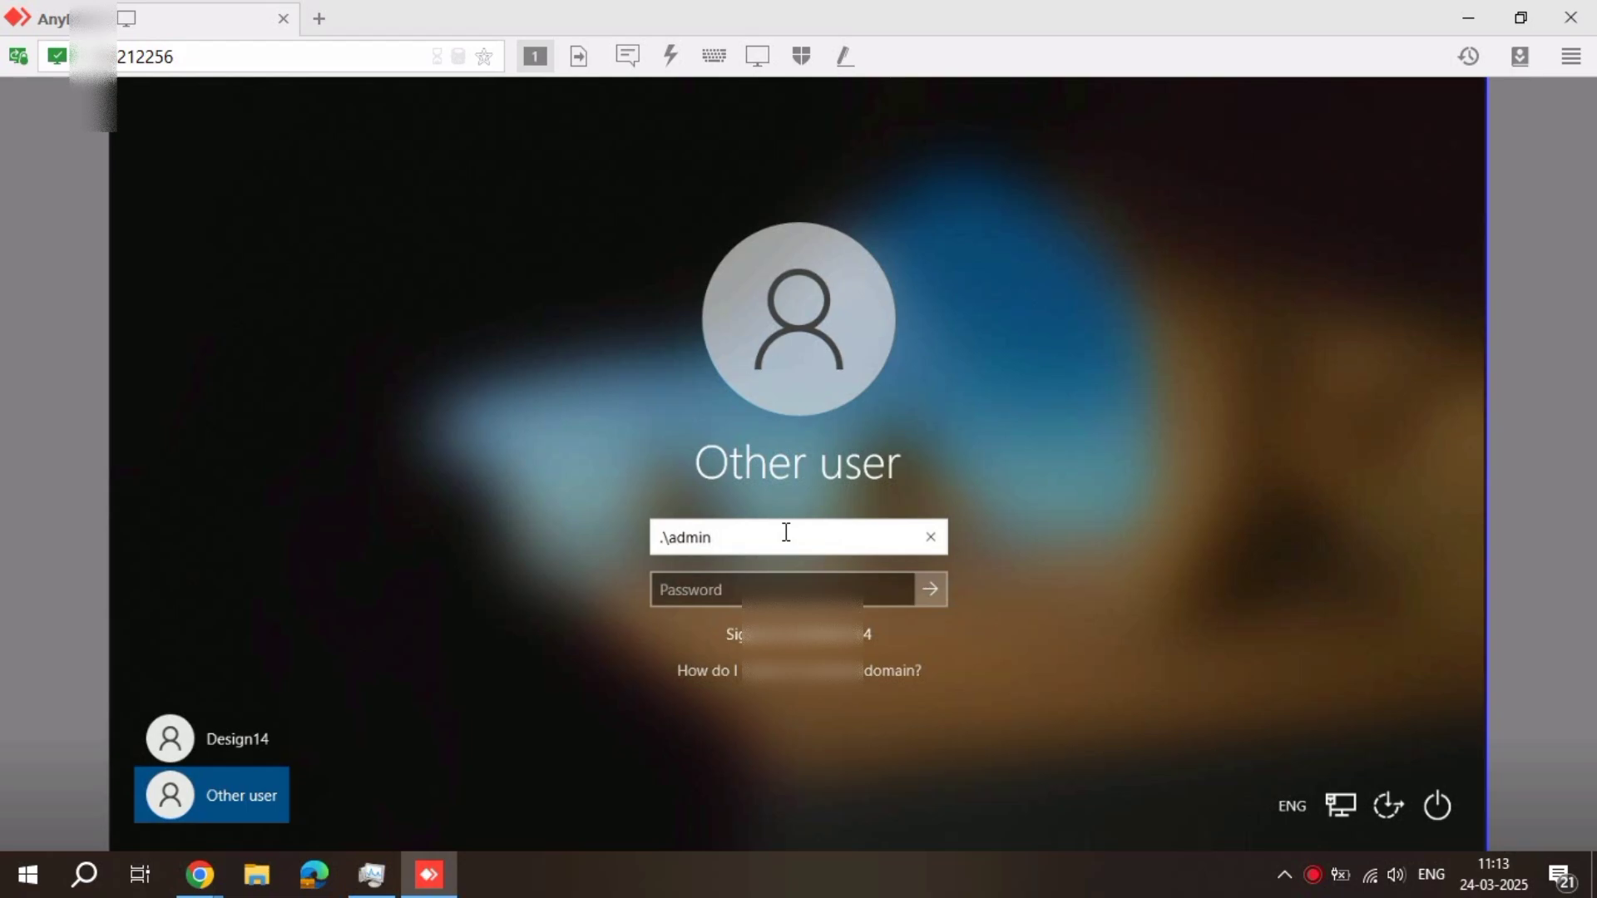
pyautogui.press('Tab')
pyautogui.write('••••••••••')
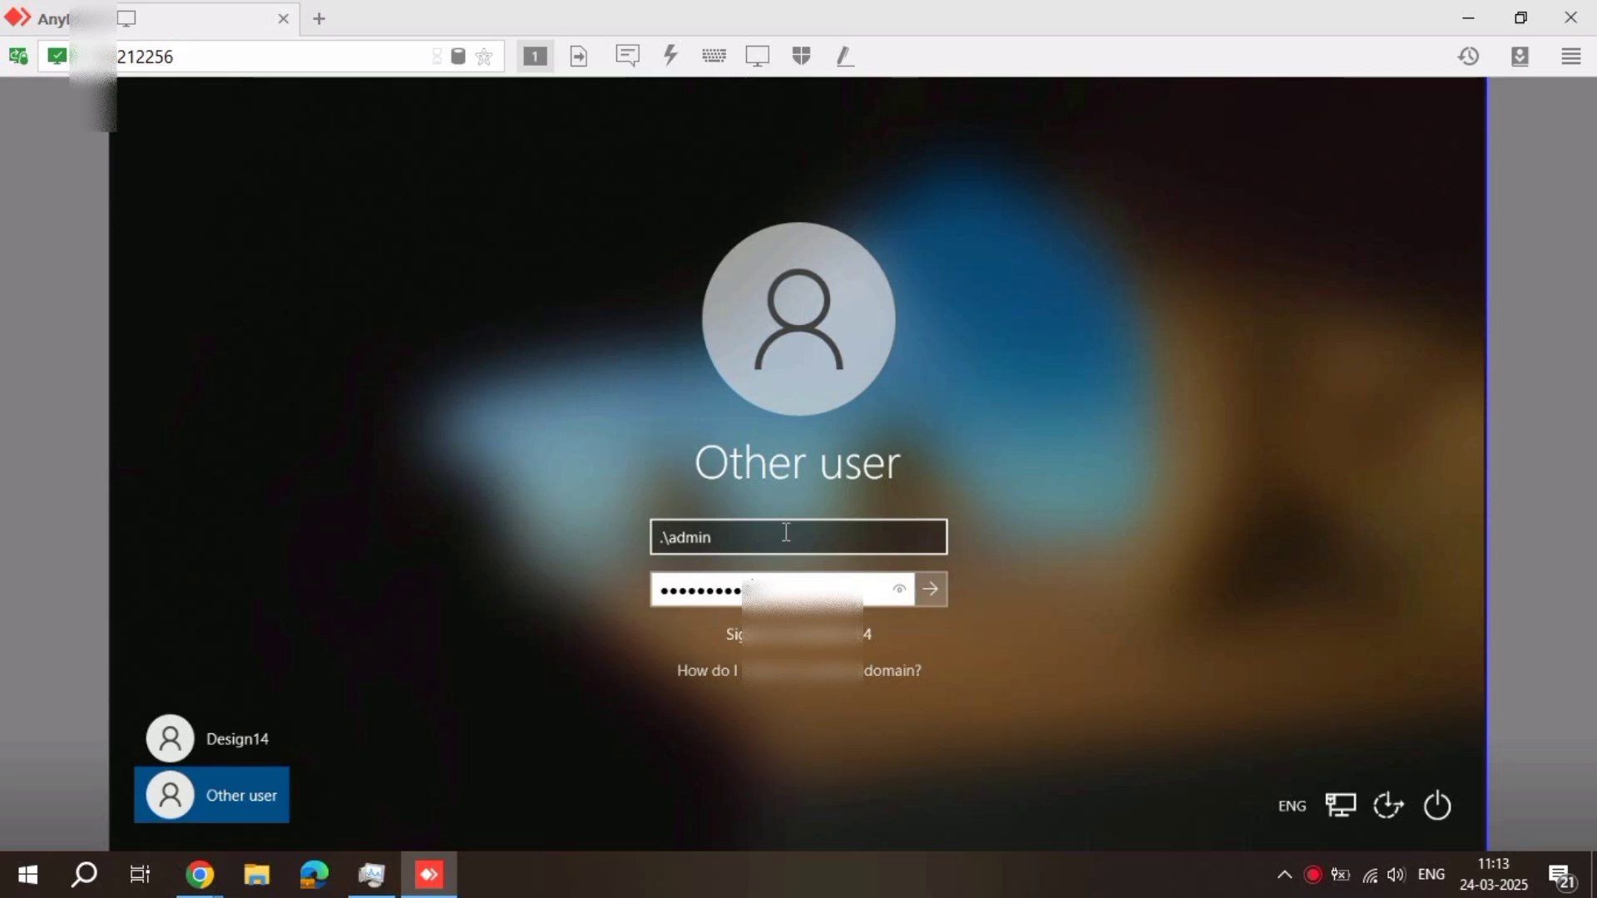
pyautogui.hotkey('ctrl', 'a')
pyautogui.press('BackSpace')
pyautogui.press('Return')
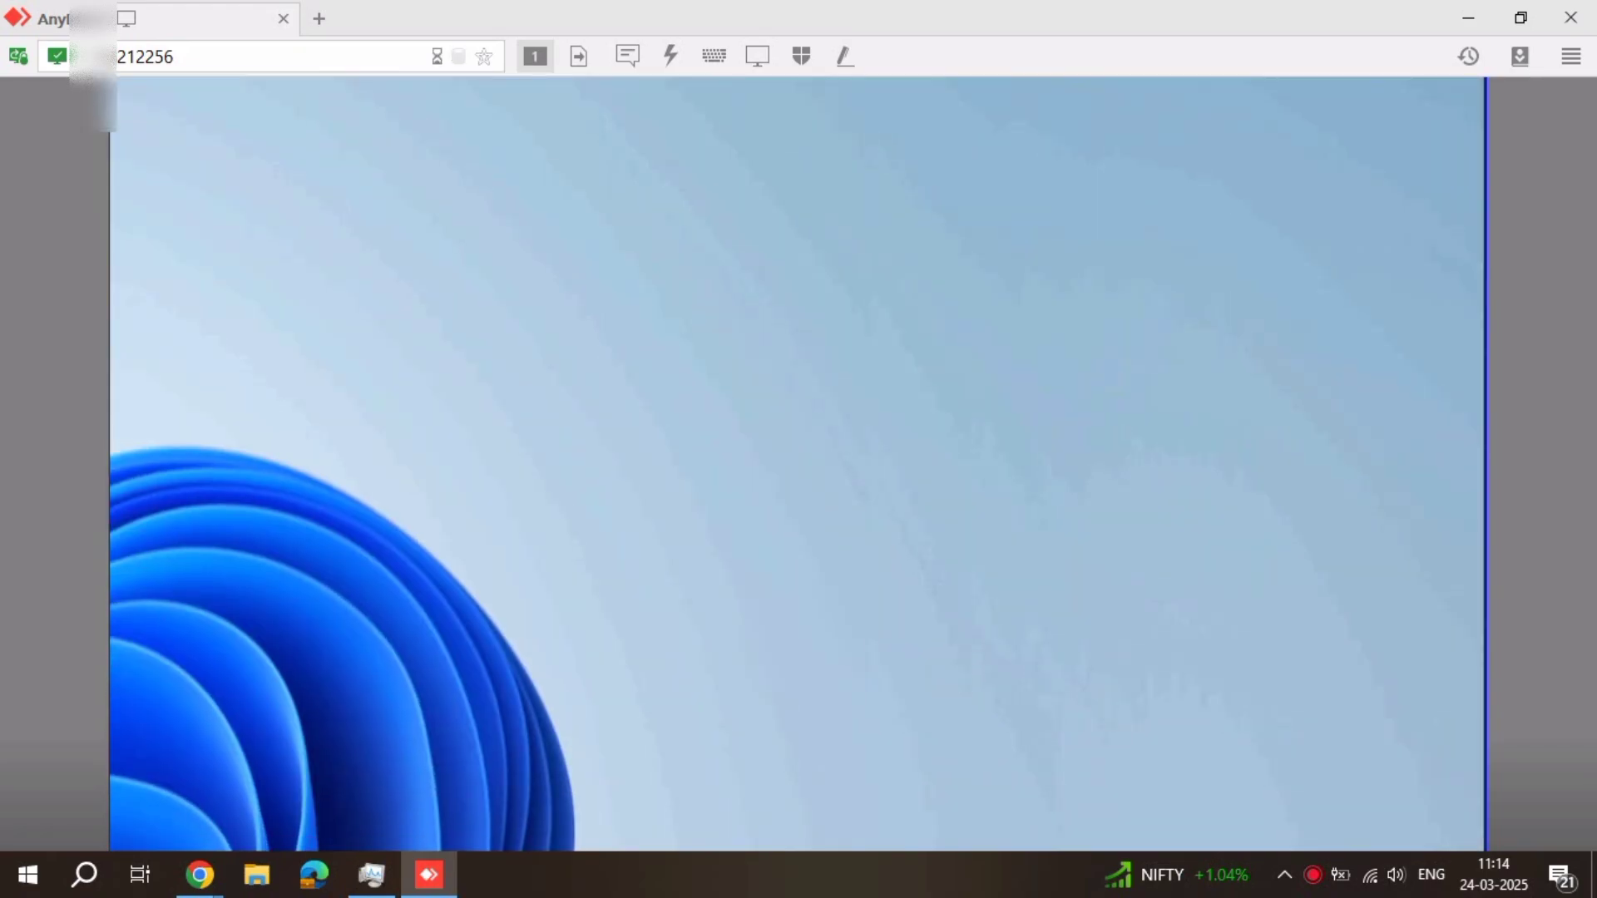
pyautogui.rightClick(698, 371)
pyautogui.click(770, 429)
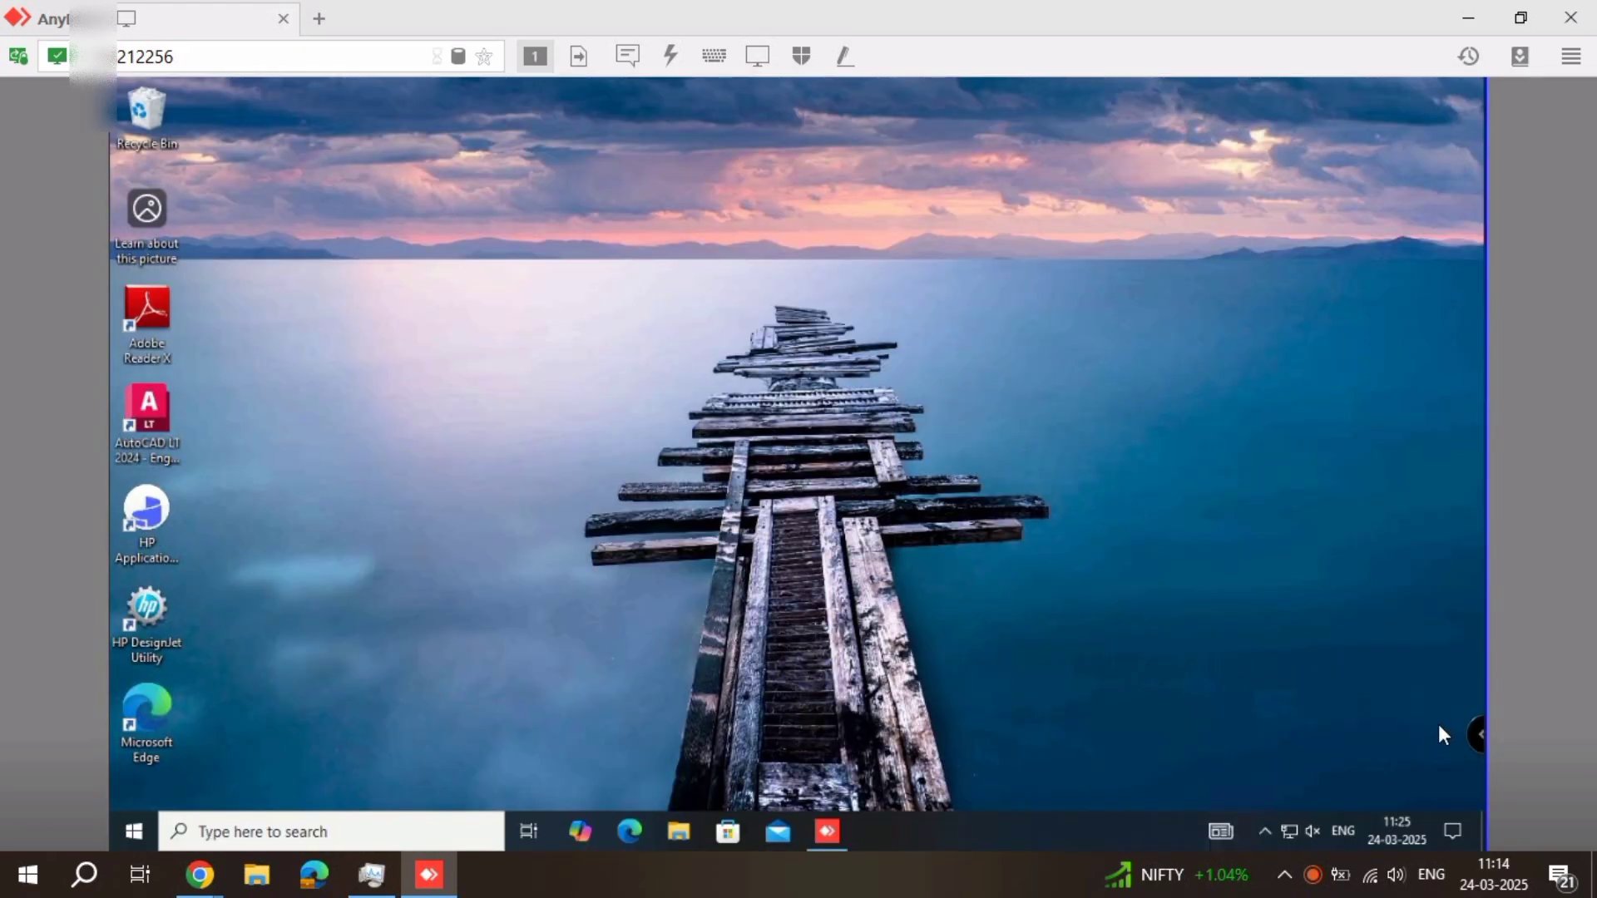
# Open the Windows Date & time settings and turn on Set the time automatically
pyautogui.rightClick(1400, 835)
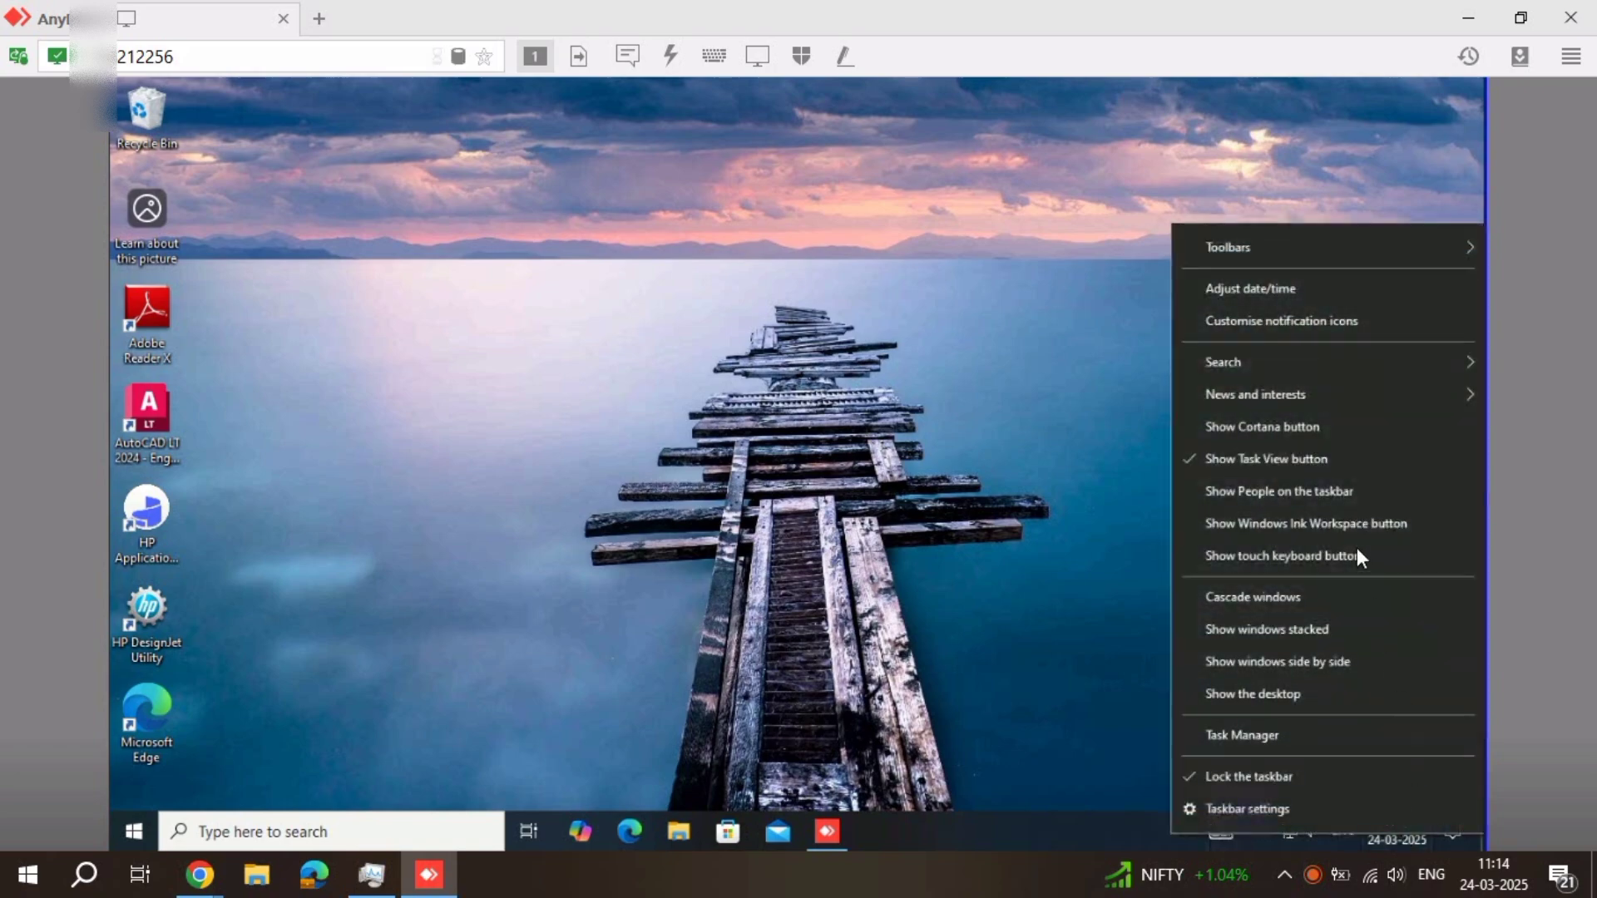
pyautogui.click(1228, 292)
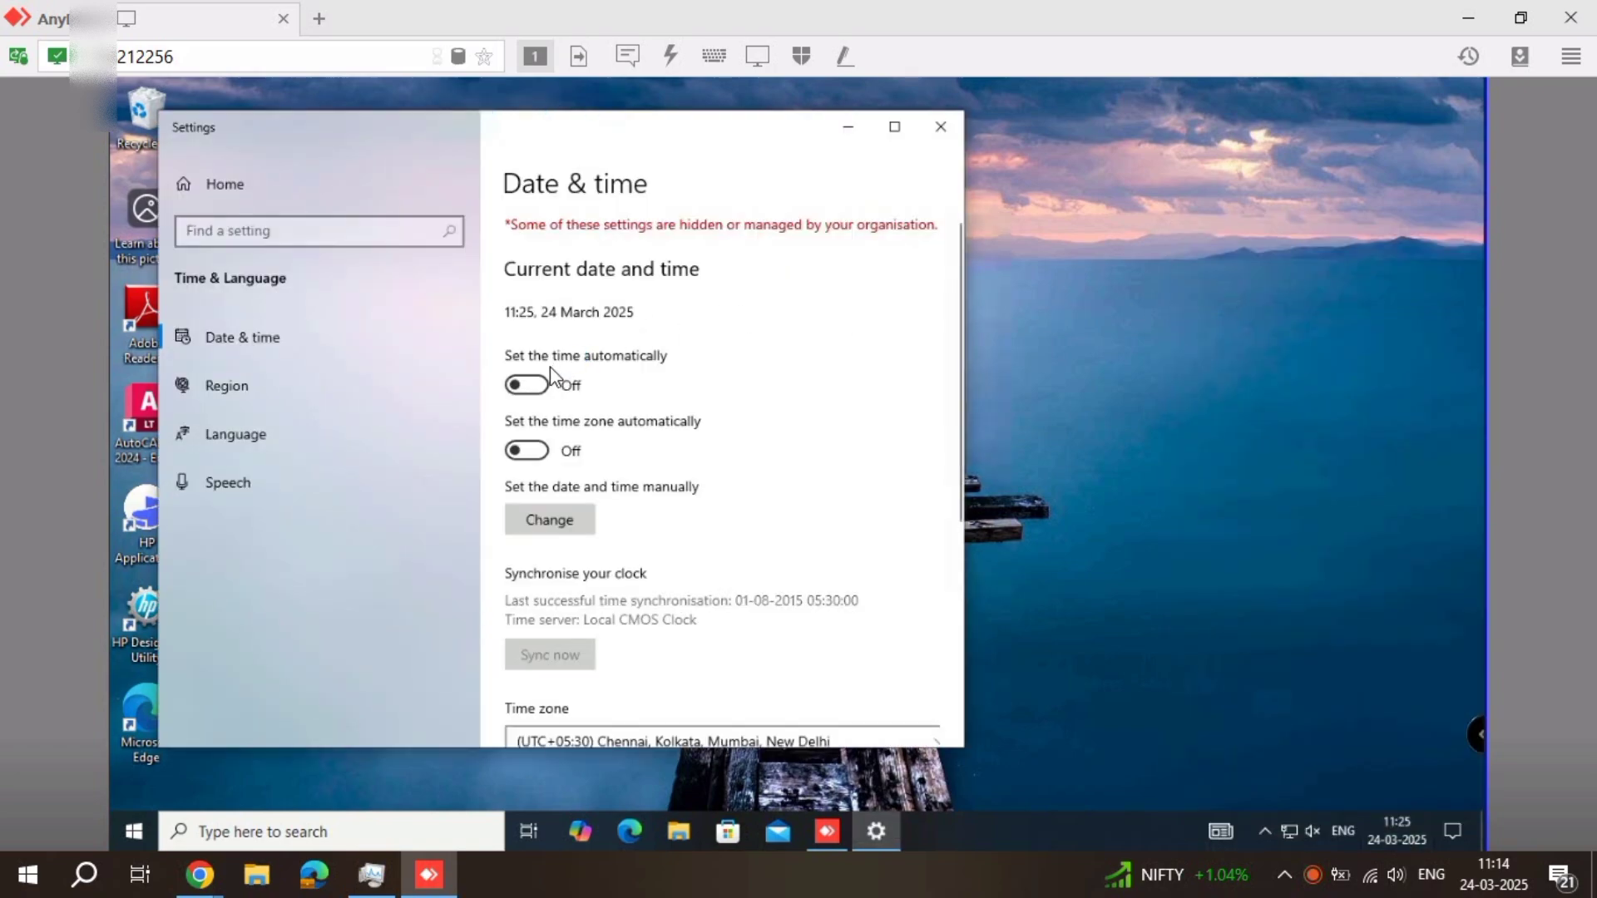
pyautogui.click(534, 385)
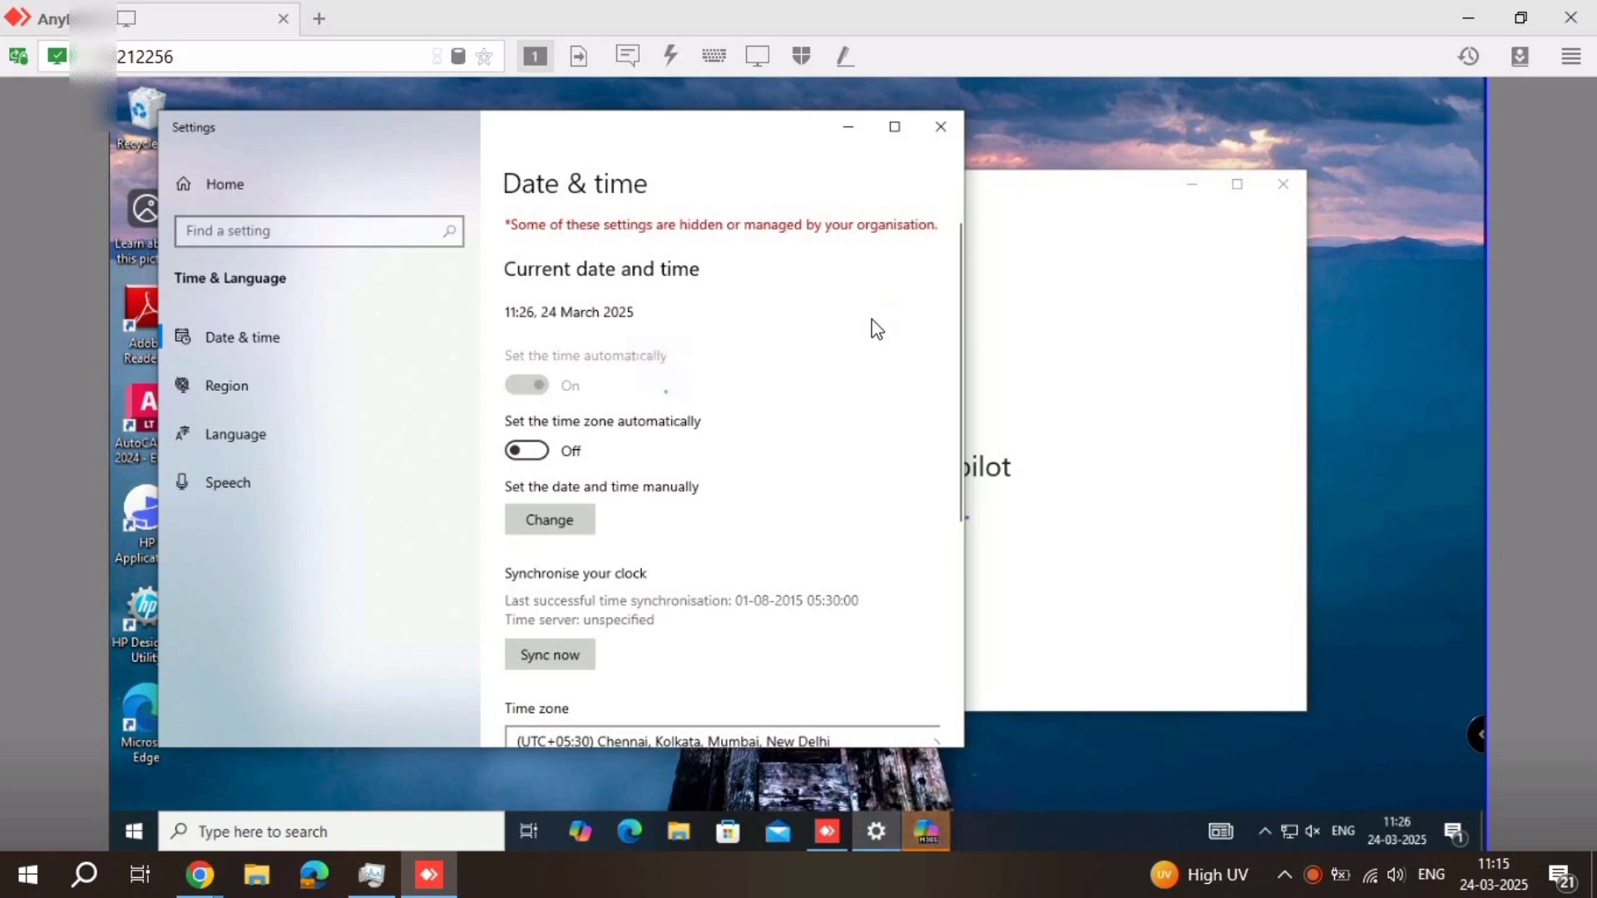
# Close the Microsoft 365 Copilot welcome window and refresh the desktop
pyautogui.rightClick(1393, 381)
pyautogui.click(1436, 444)
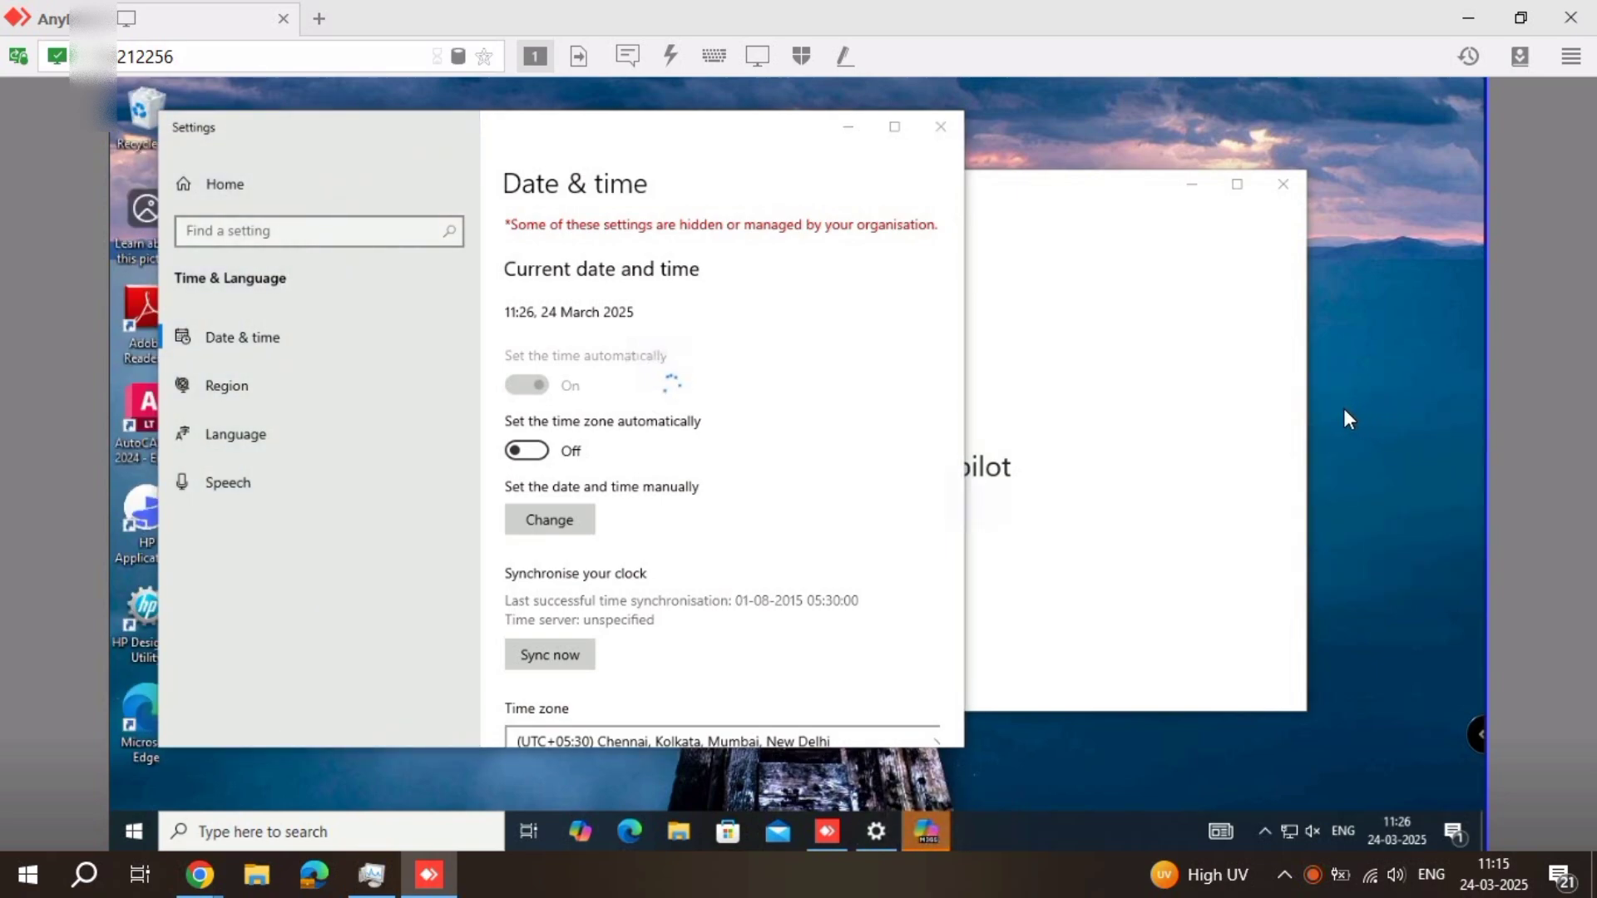
pyautogui.click(1283, 184)
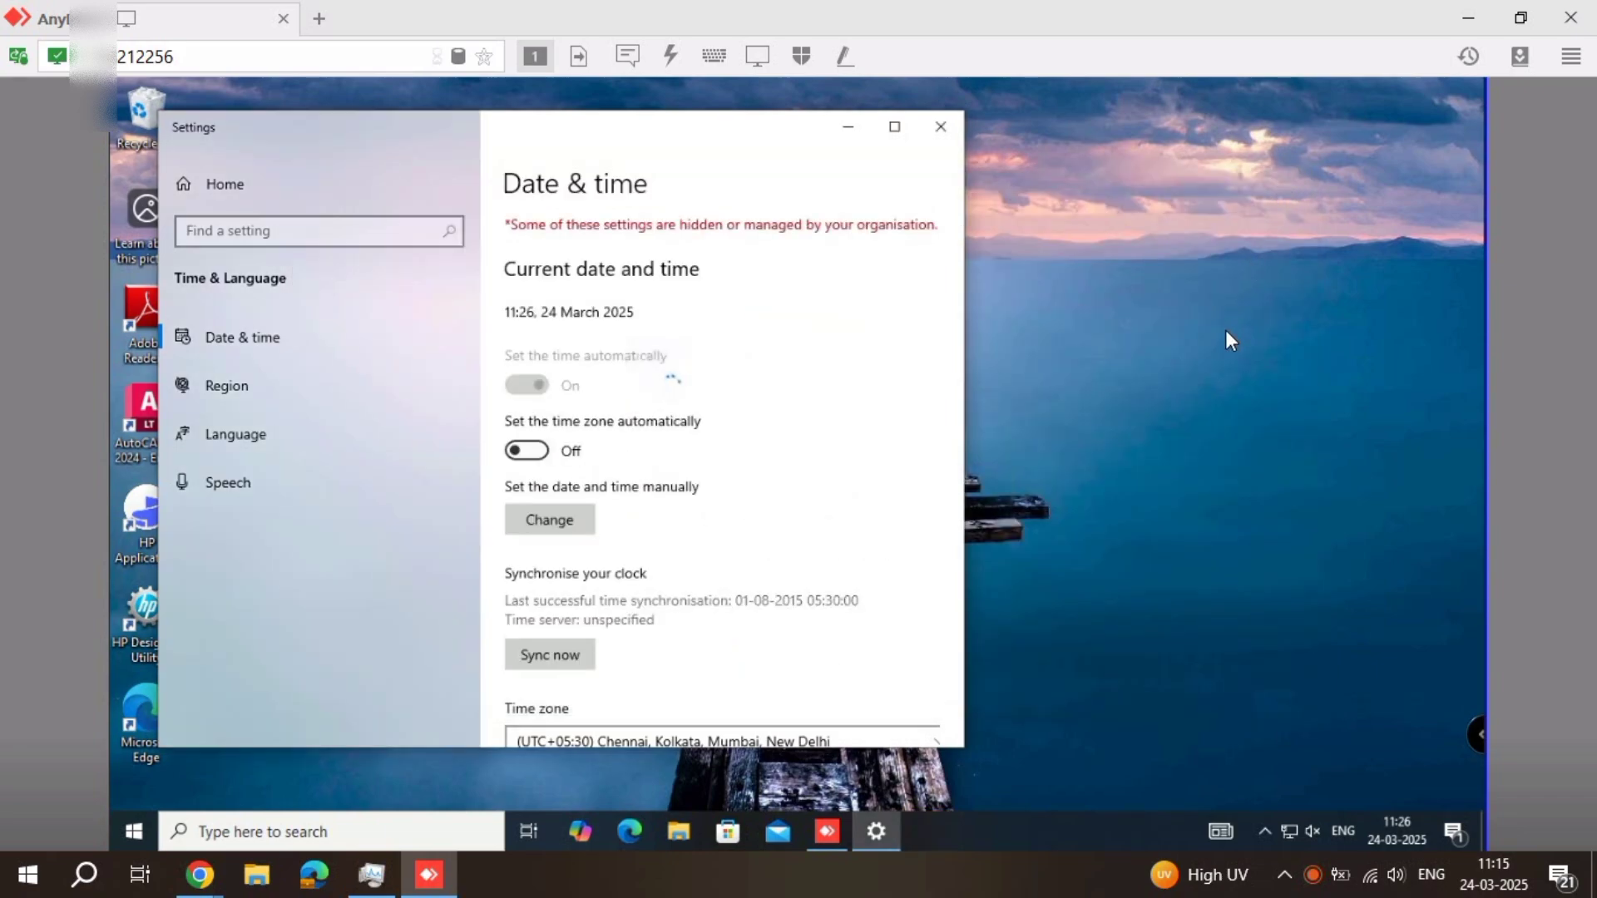
pyautogui.rightClick(1126, 329)
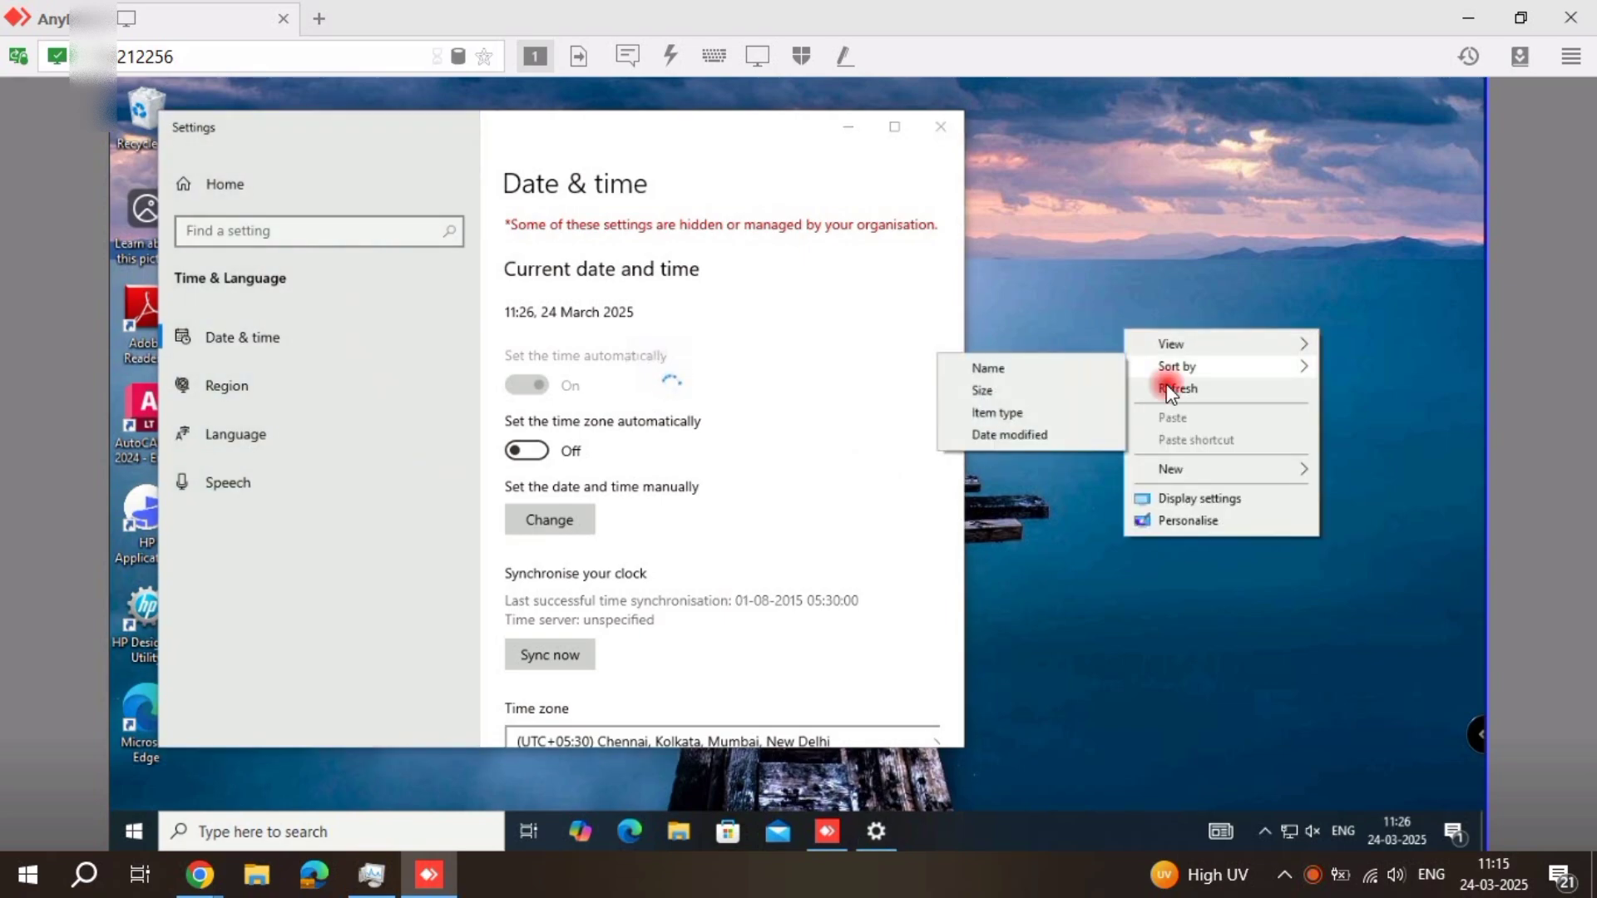
pyautogui.click(1167, 387)
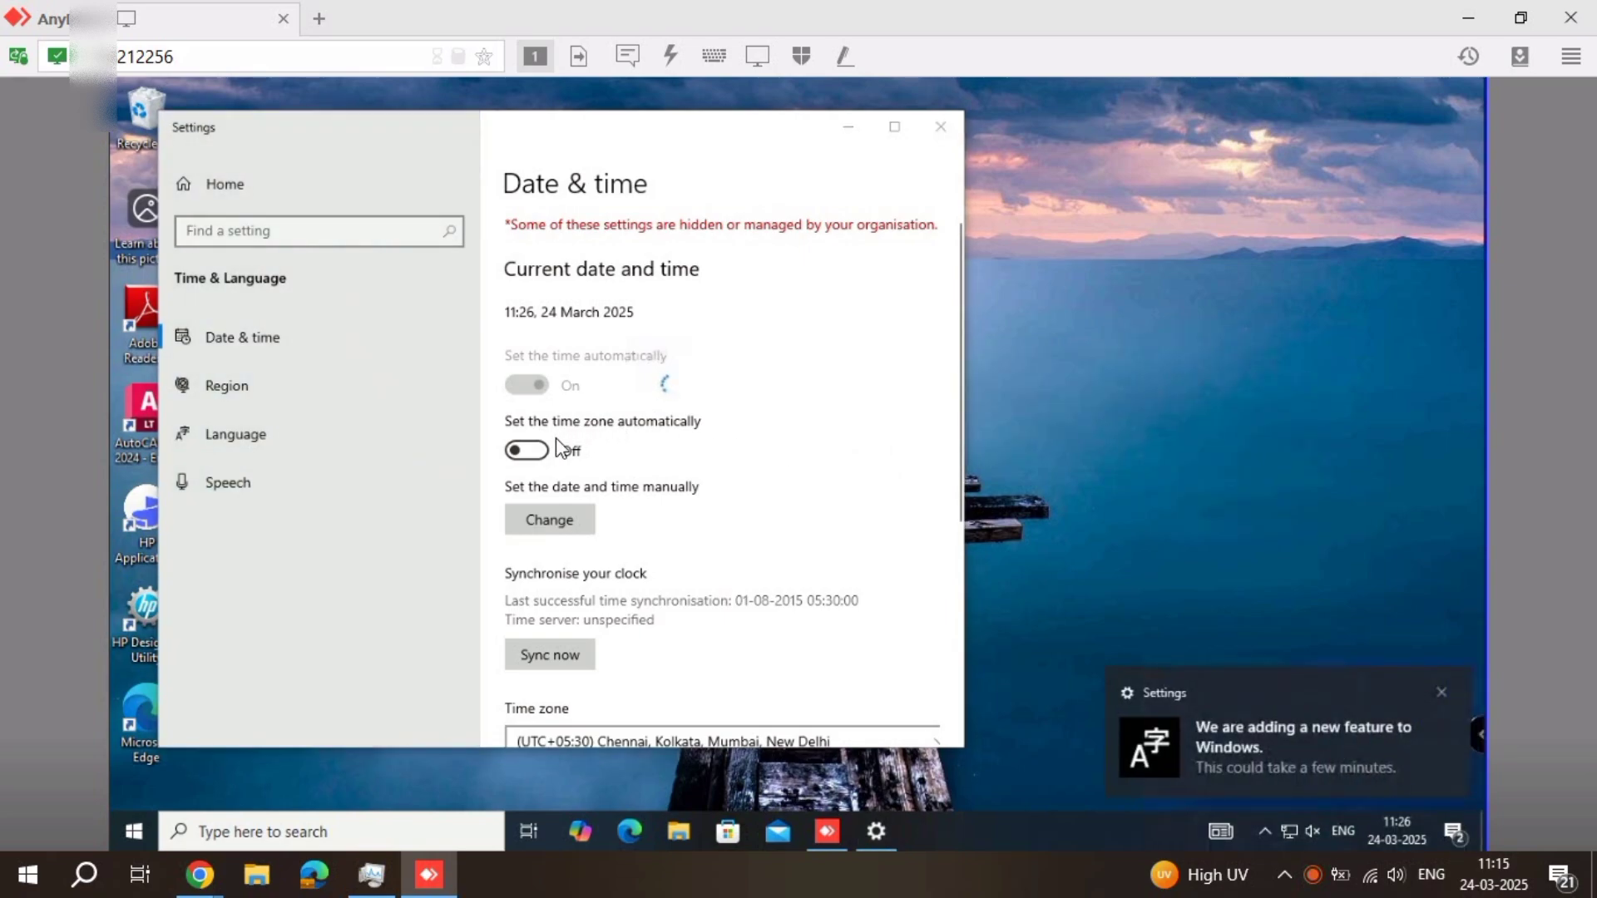
# Turn Set the time zone automatically on and back off
pyautogui.click(527, 451)
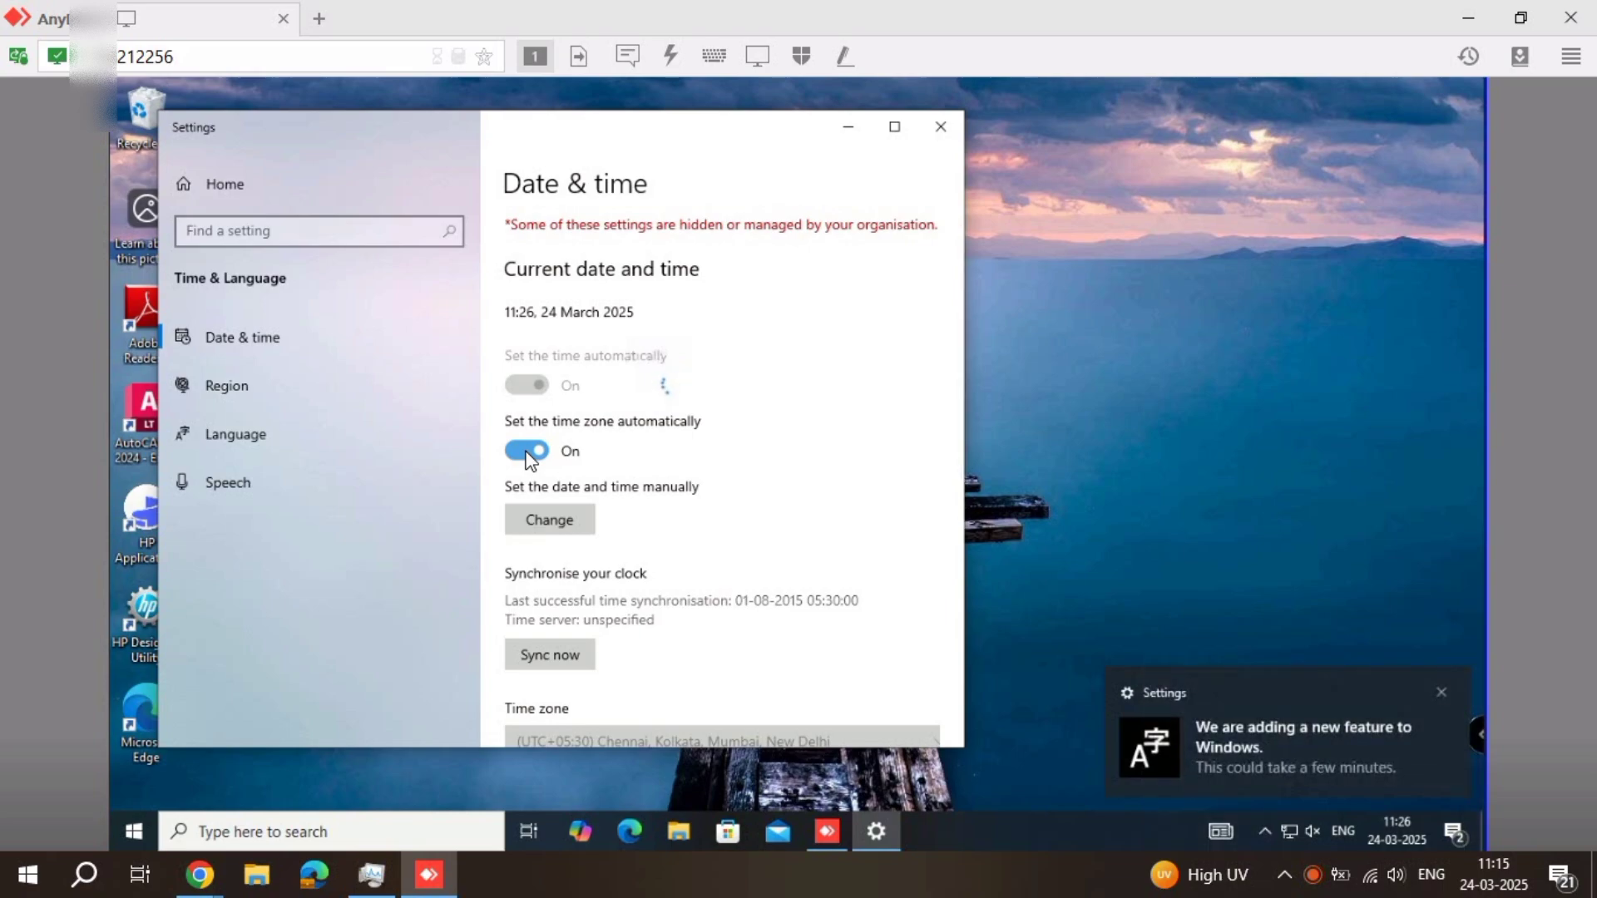
pyautogui.click(526, 453)
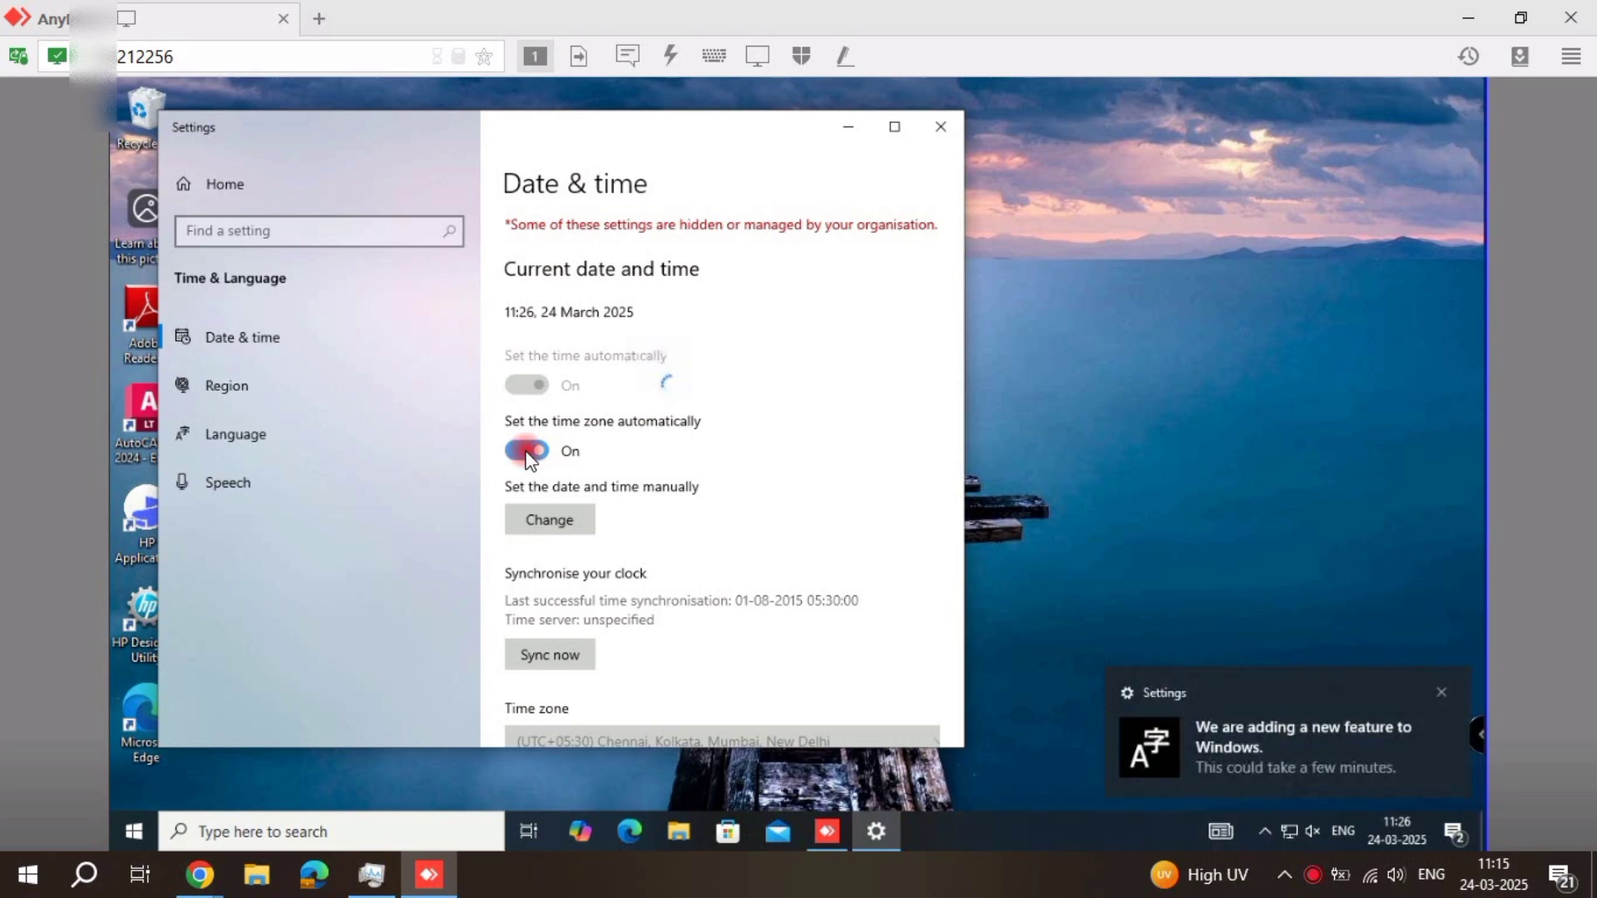
# Set the system time manually to 11:15 by changing the minutes to 15, and apply the change
pyautogui.click(554, 514)
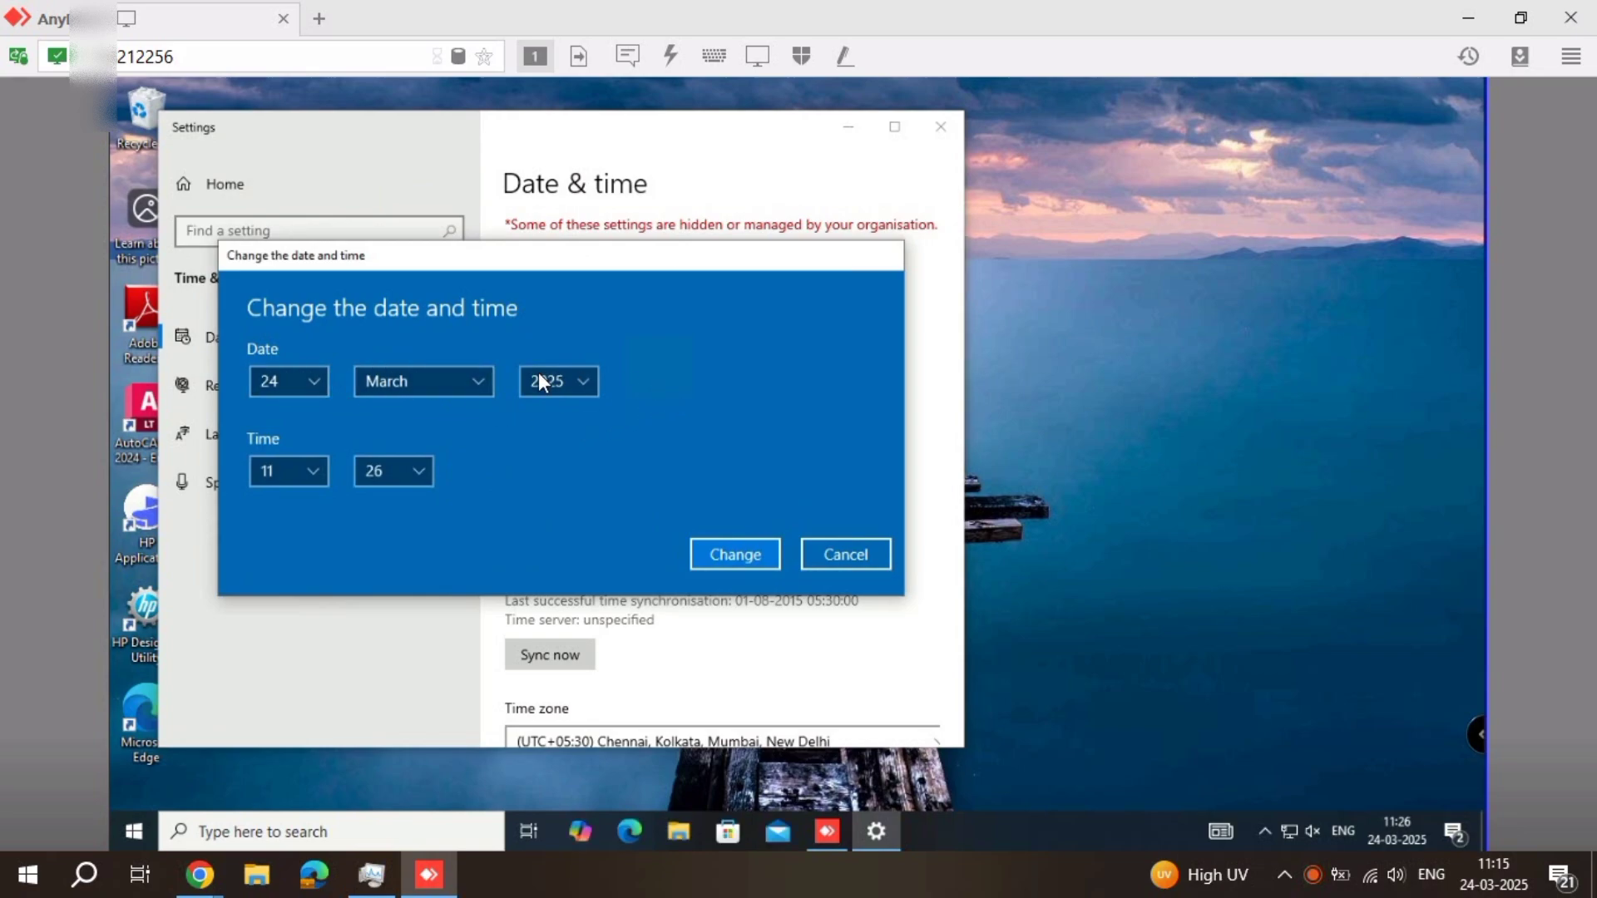
pyautogui.click(427, 476)
pyautogui.scroll(1, 423, 431)
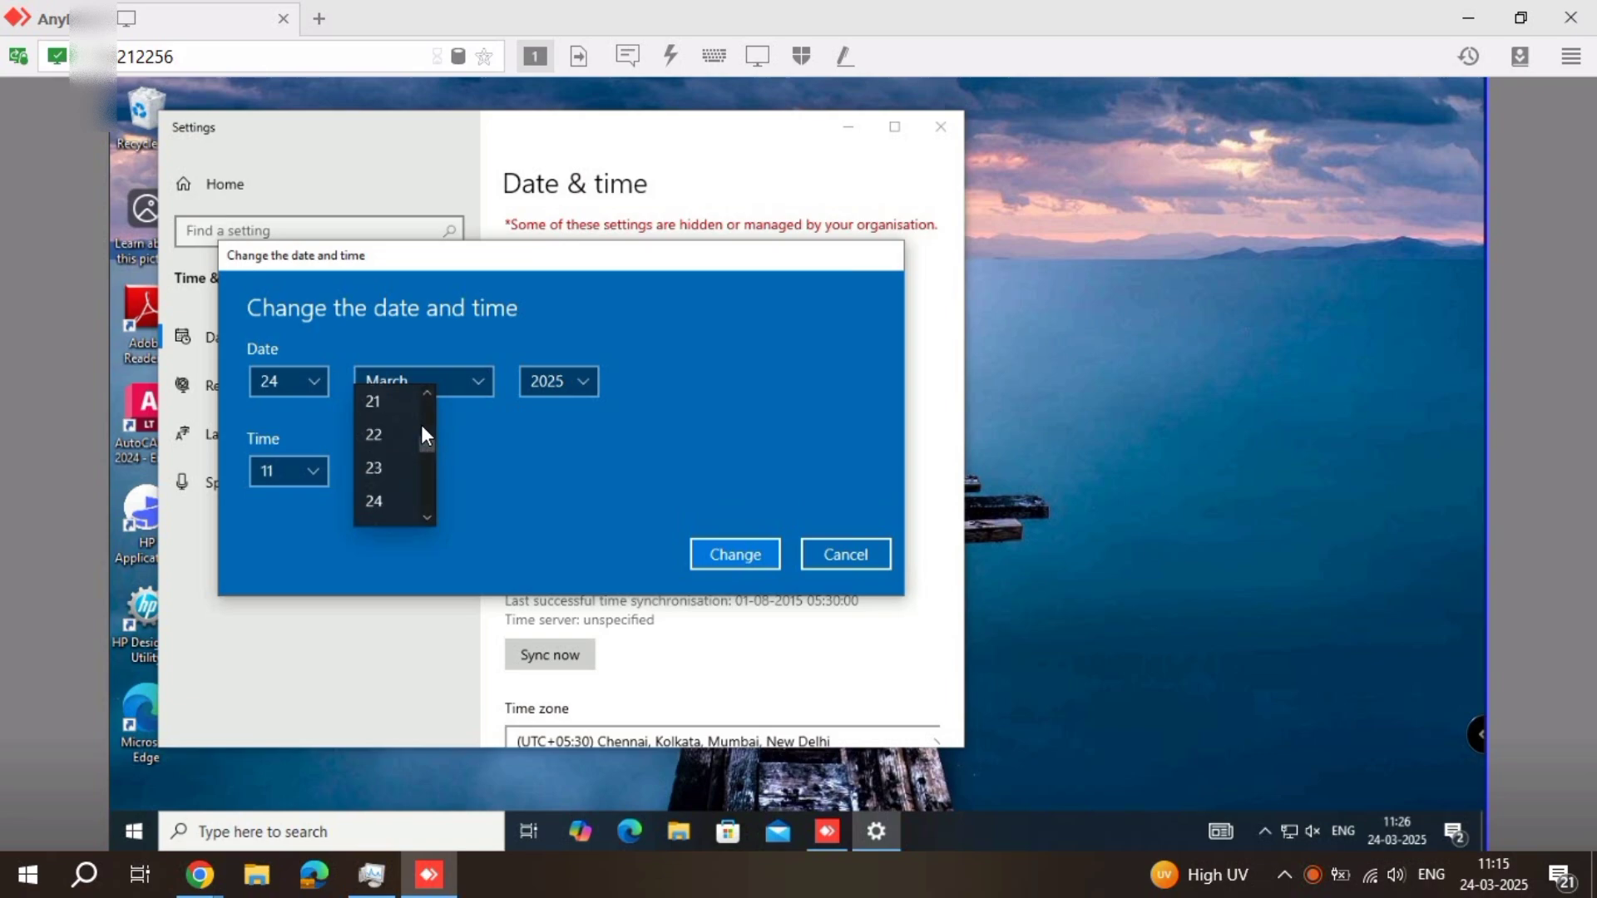
pyautogui.scroll(1, 399, 423)
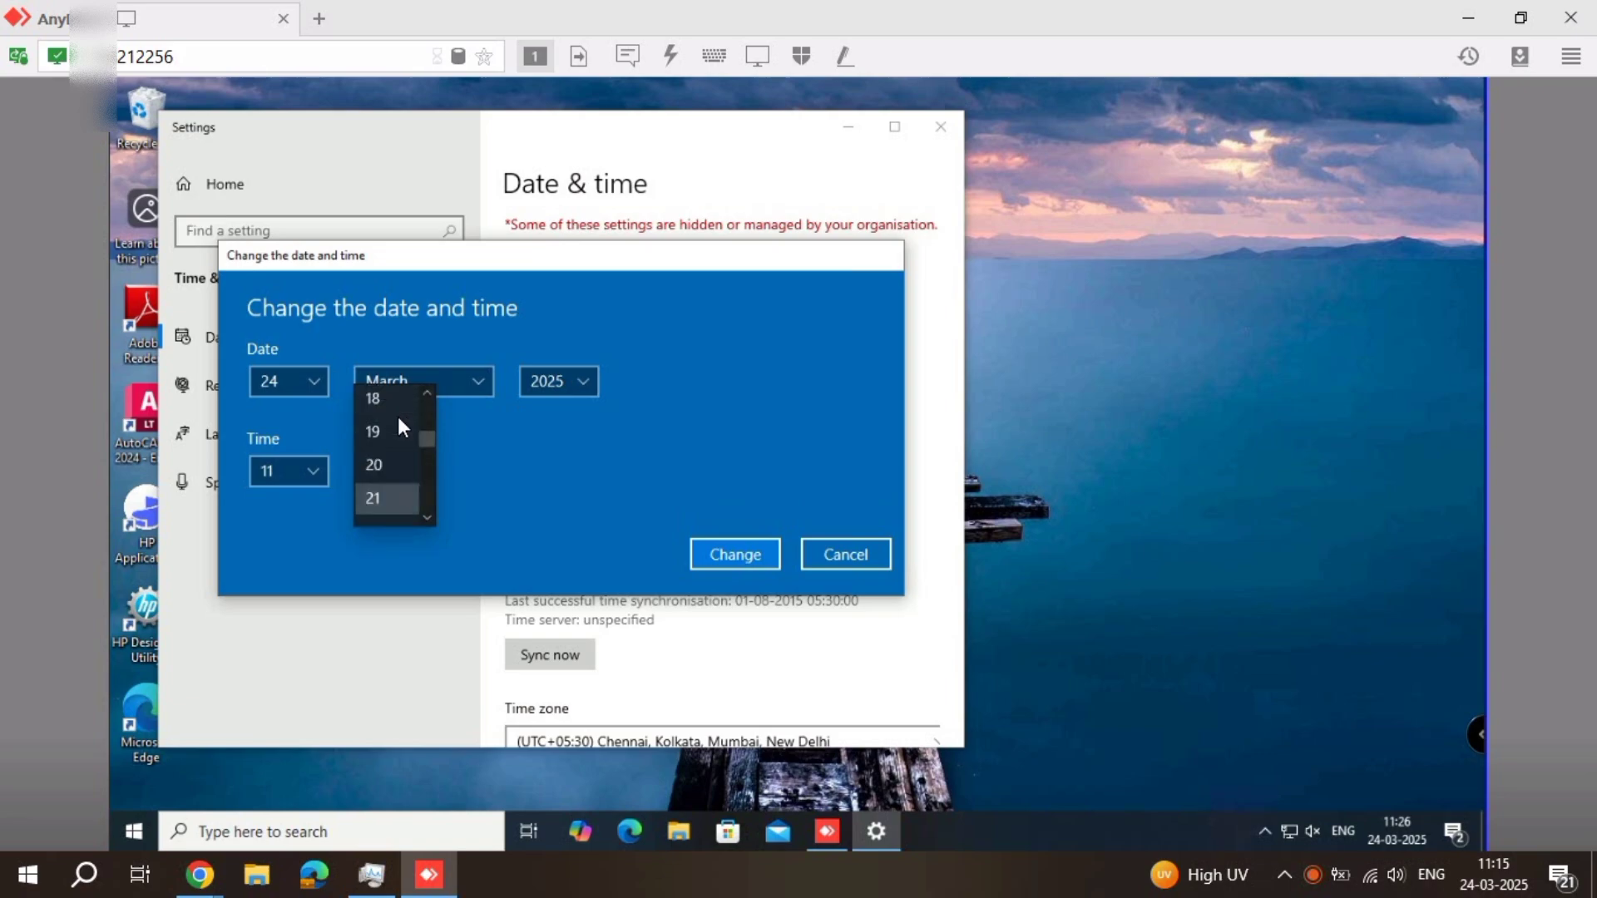
pyautogui.scroll(1, 399, 426)
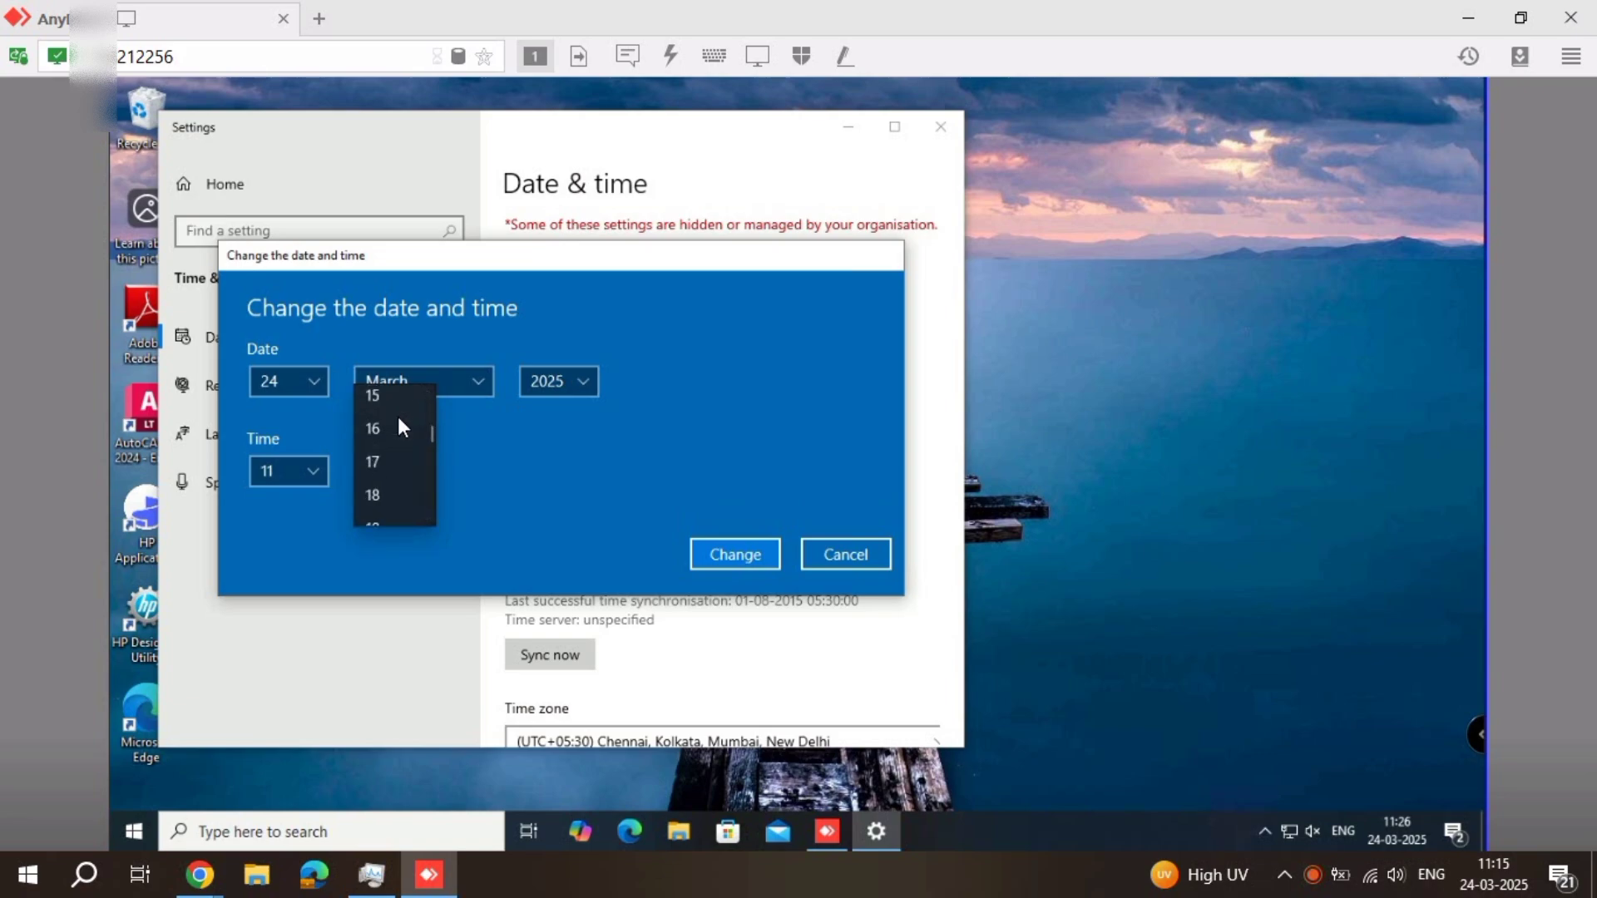
pyautogui.click(386, 398)
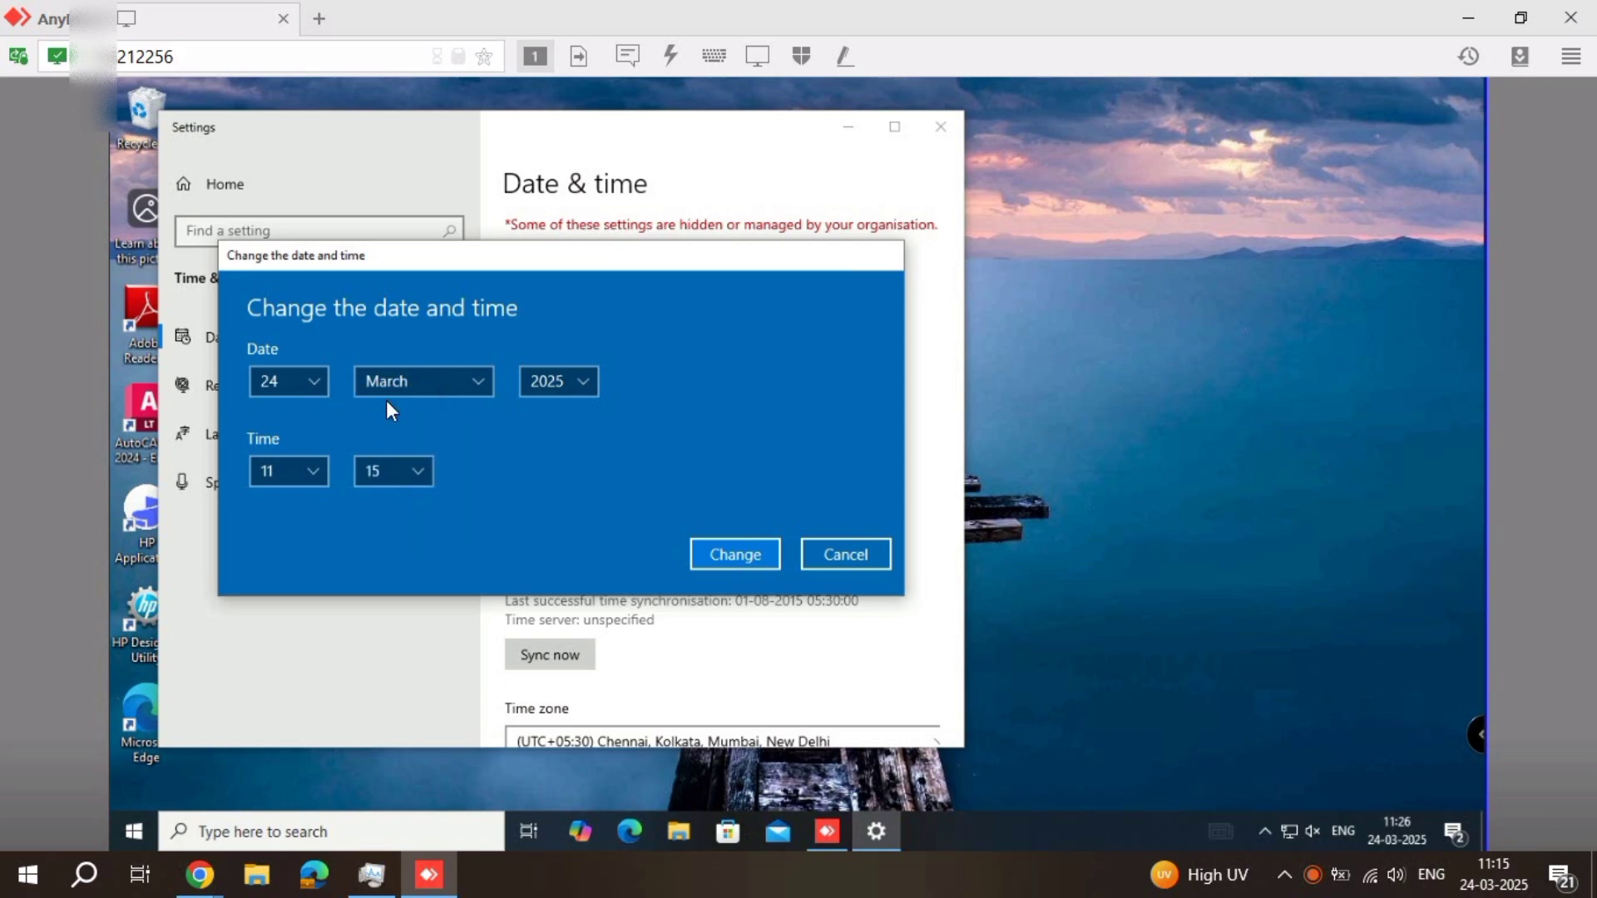
pyautogui.click(734, 555)
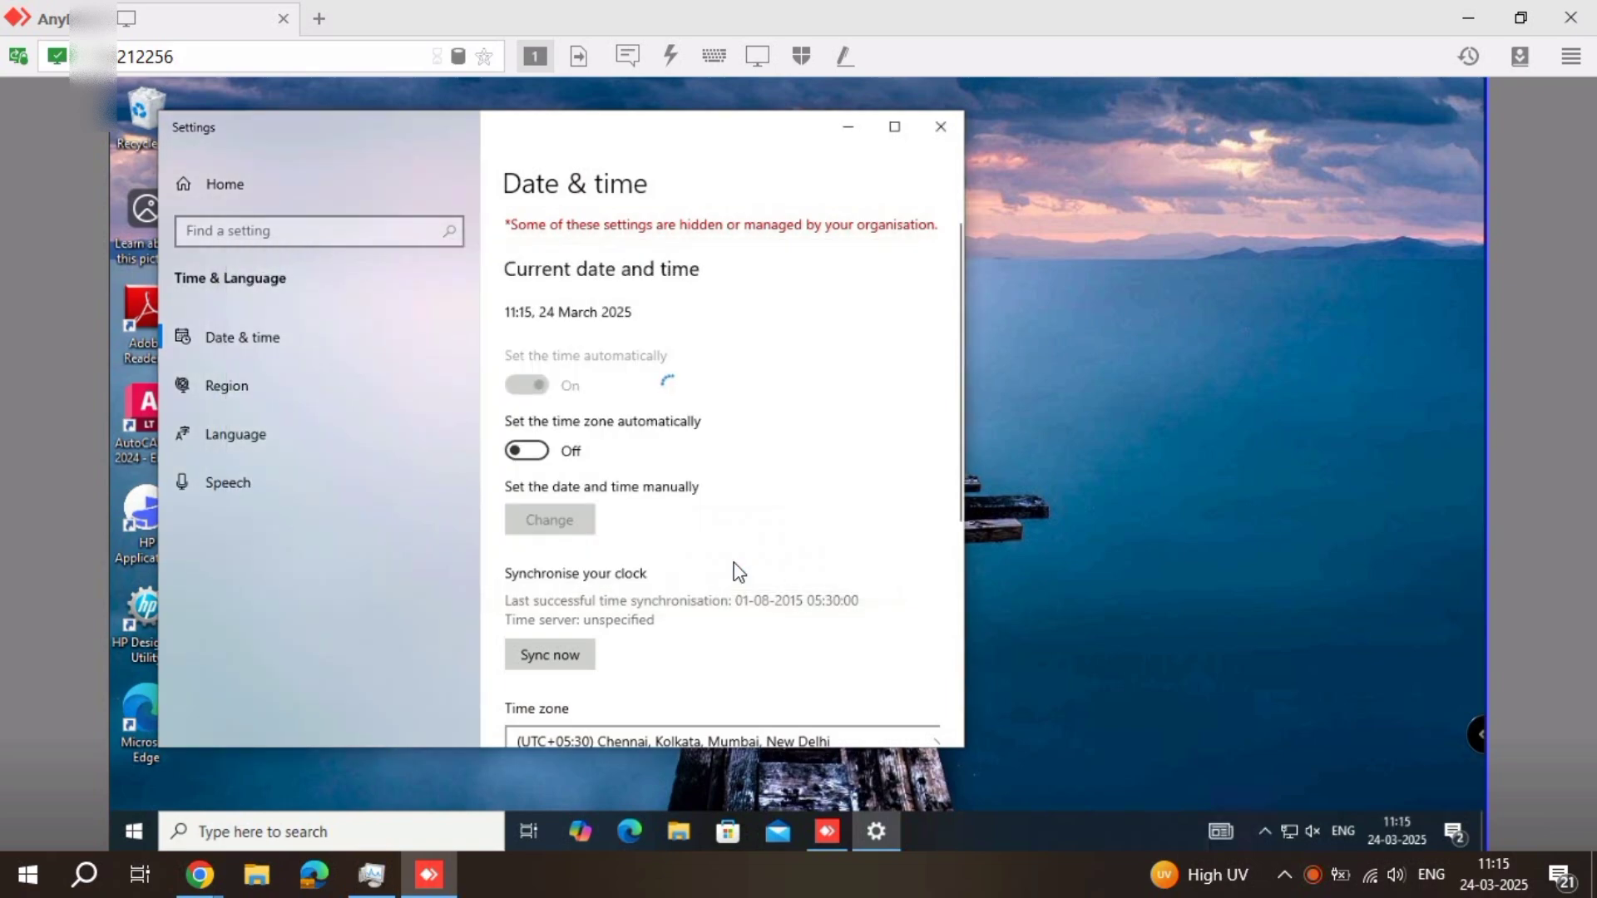
# Close the Date & time settings window and refresh the desktop
pyautogui.rightClick(1234, 336)
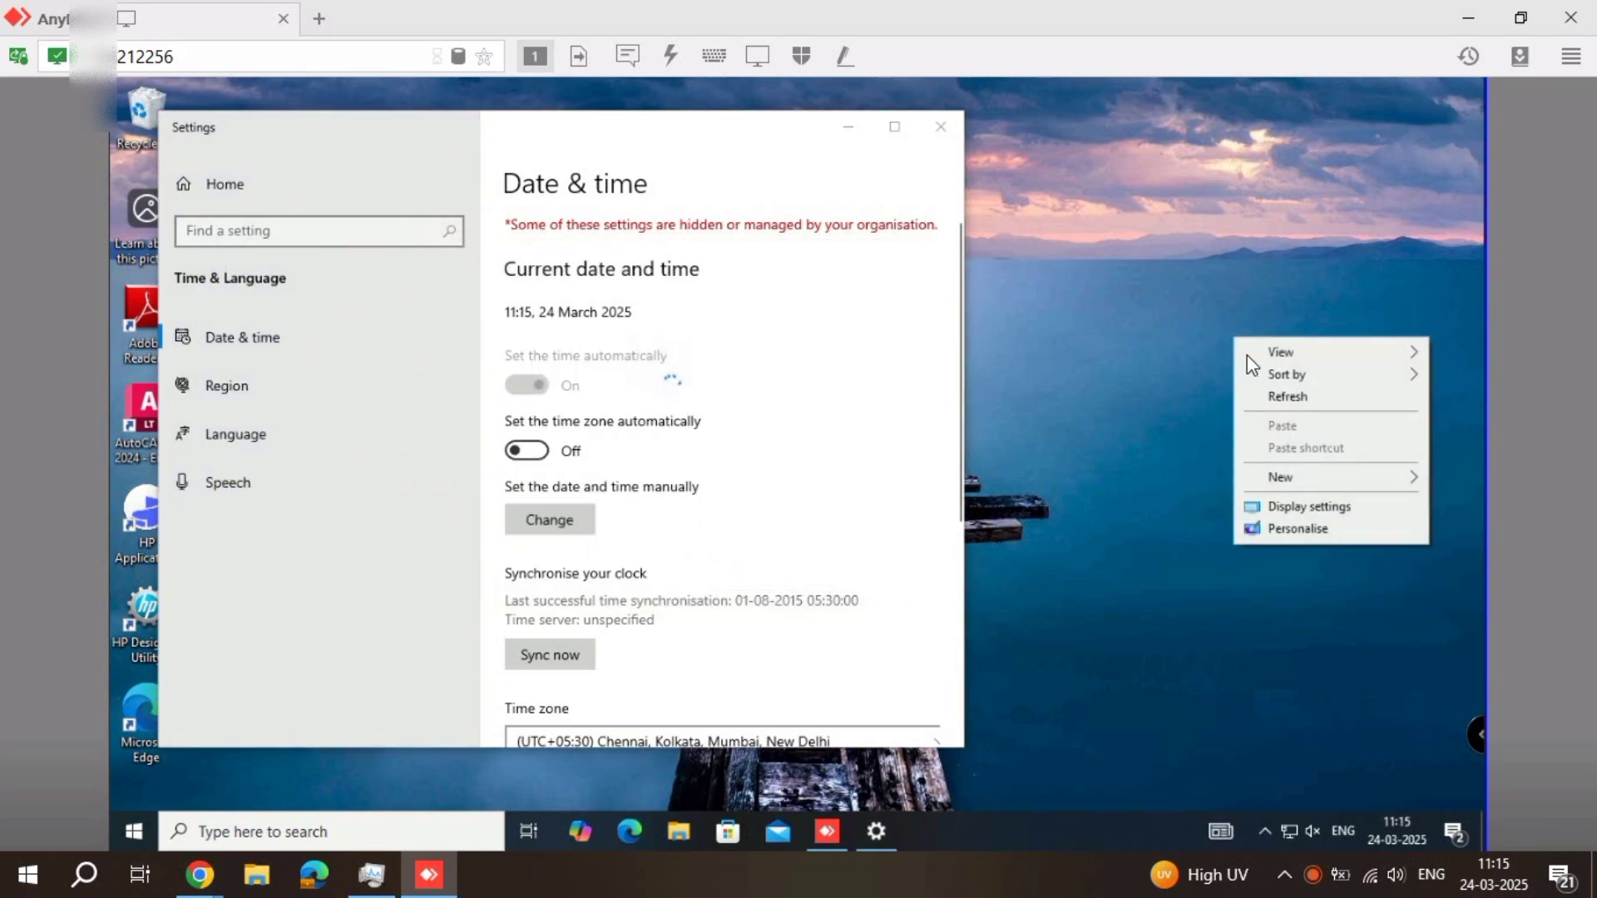
pyautogui.click(1266, 398)
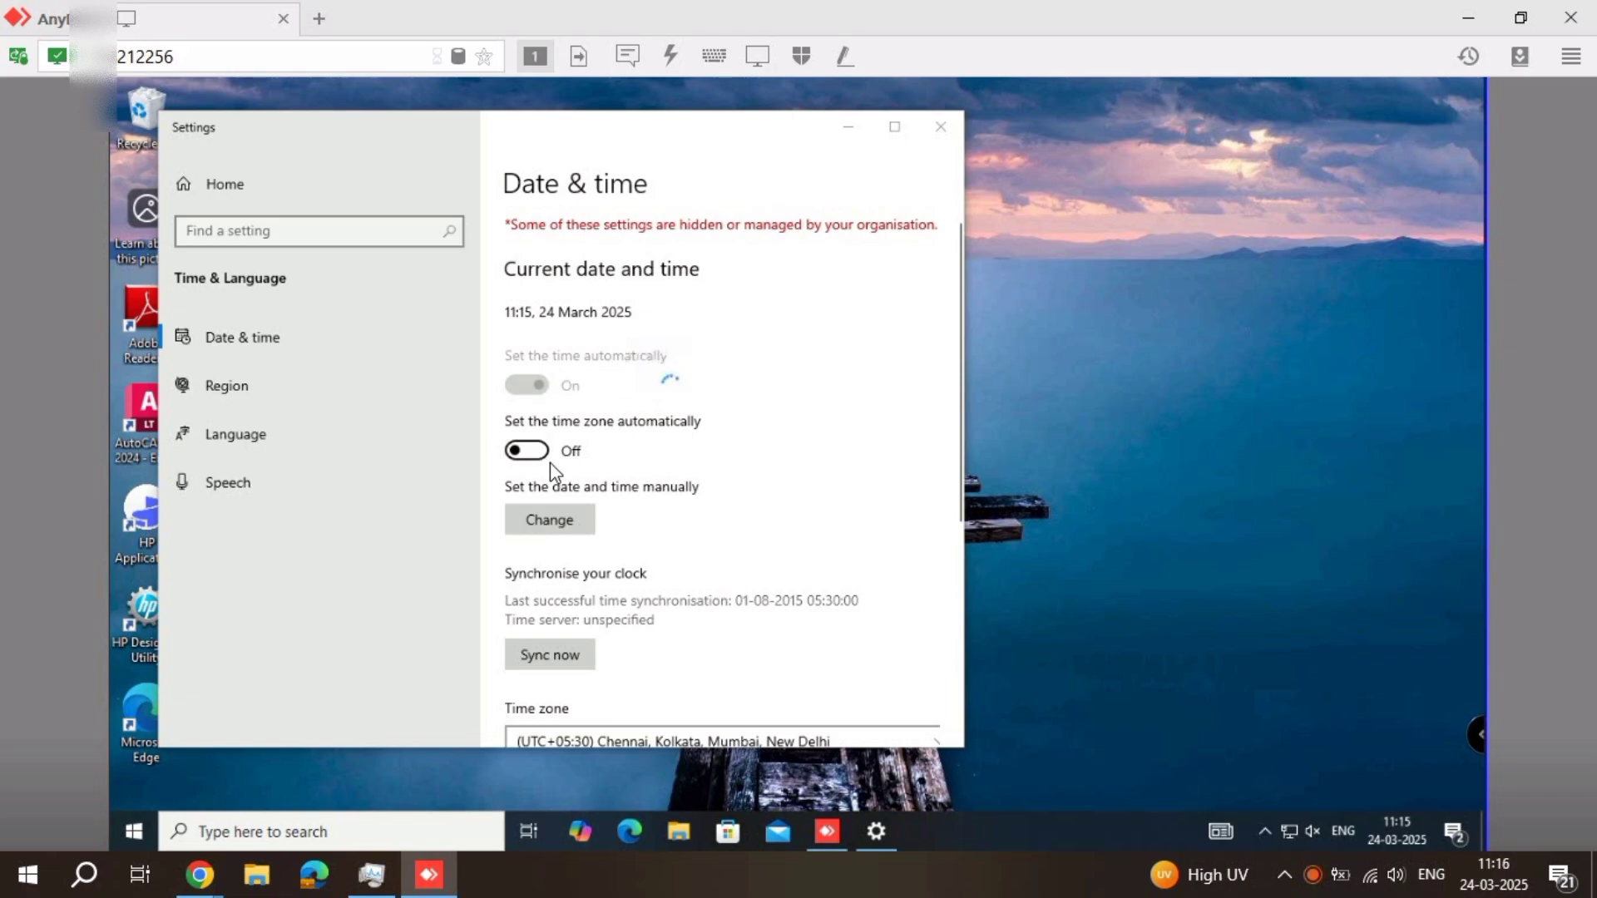
pyautogui.click(947, 125)
pyautogui.rightClick(1131, 293)
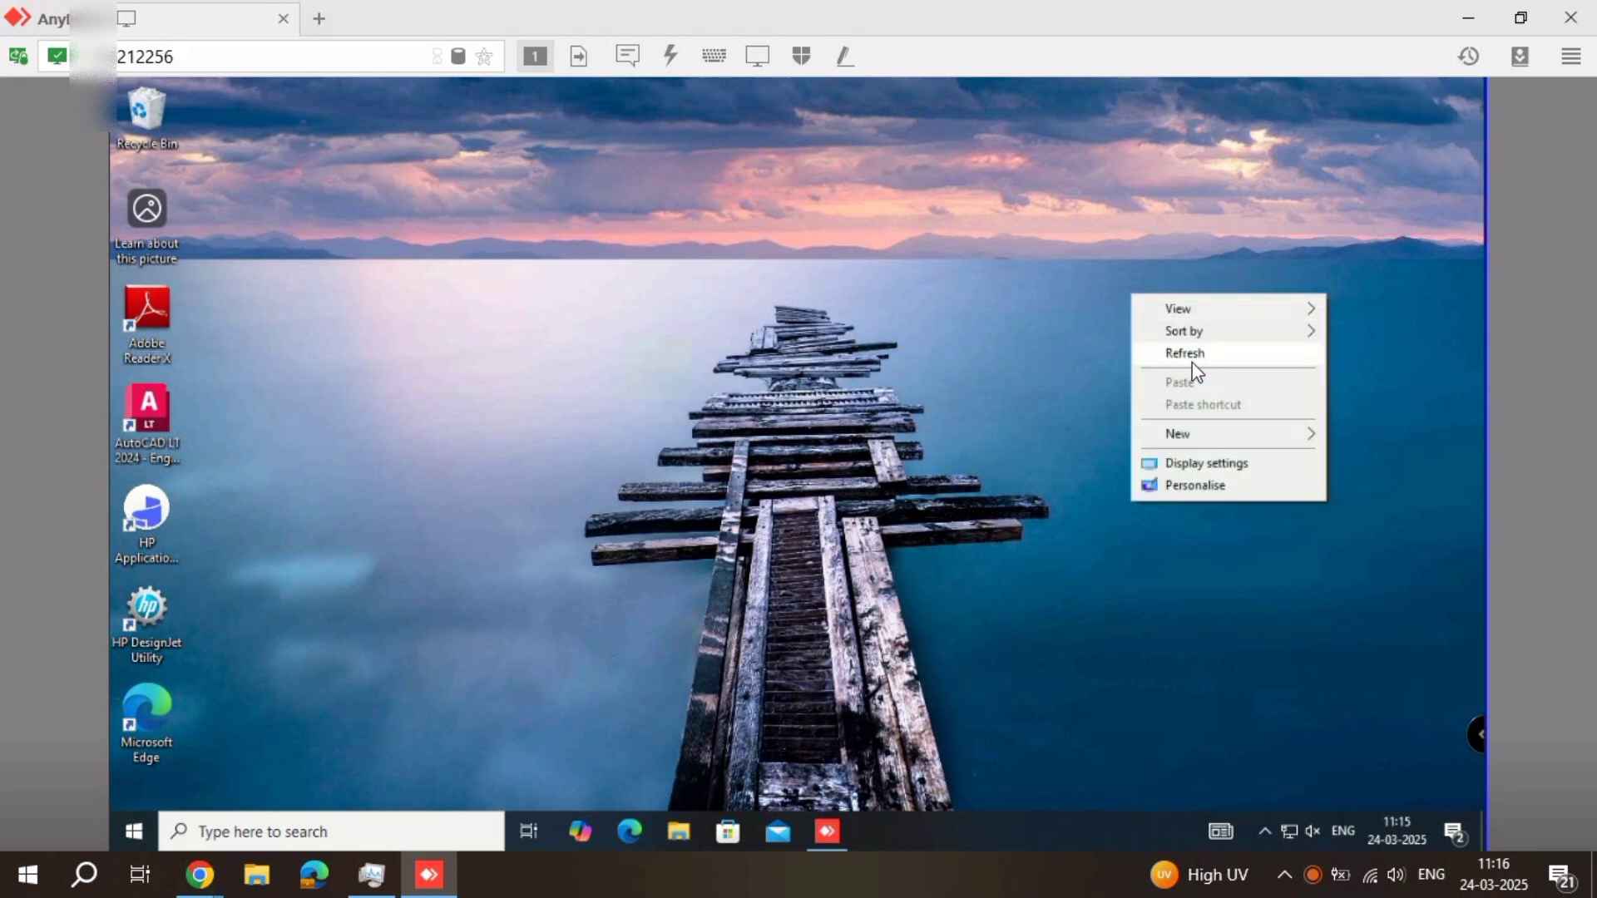
pyautogui.click(1192, 362)
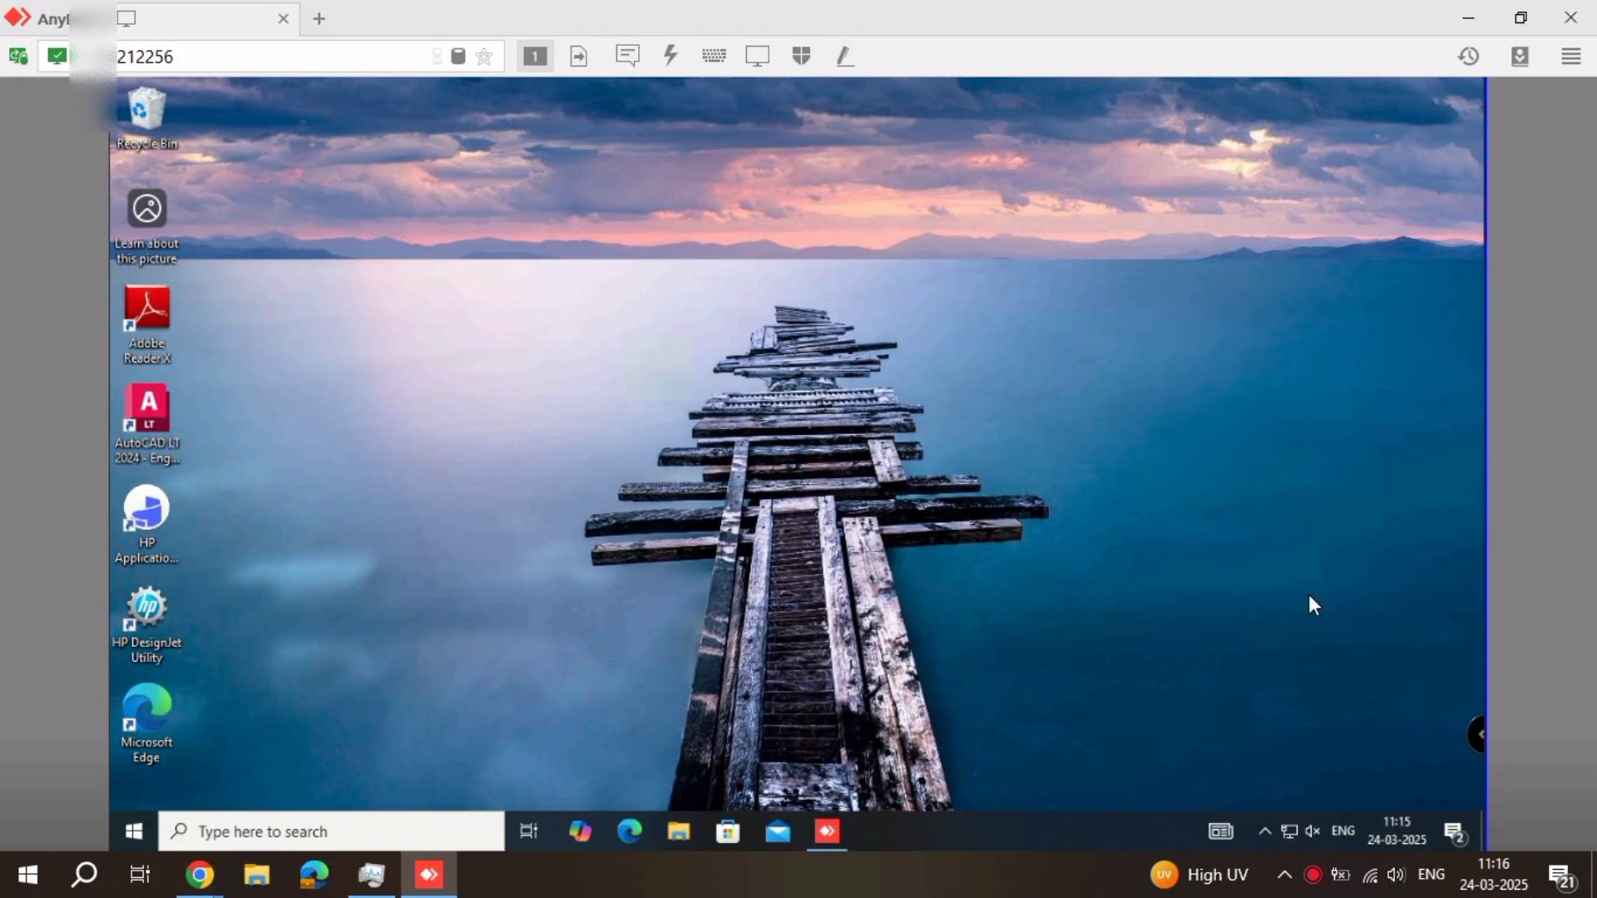
# Reopen the Date & time settings to check the current date and time, and close the window
pyautogui.rightClick(1384, 827)
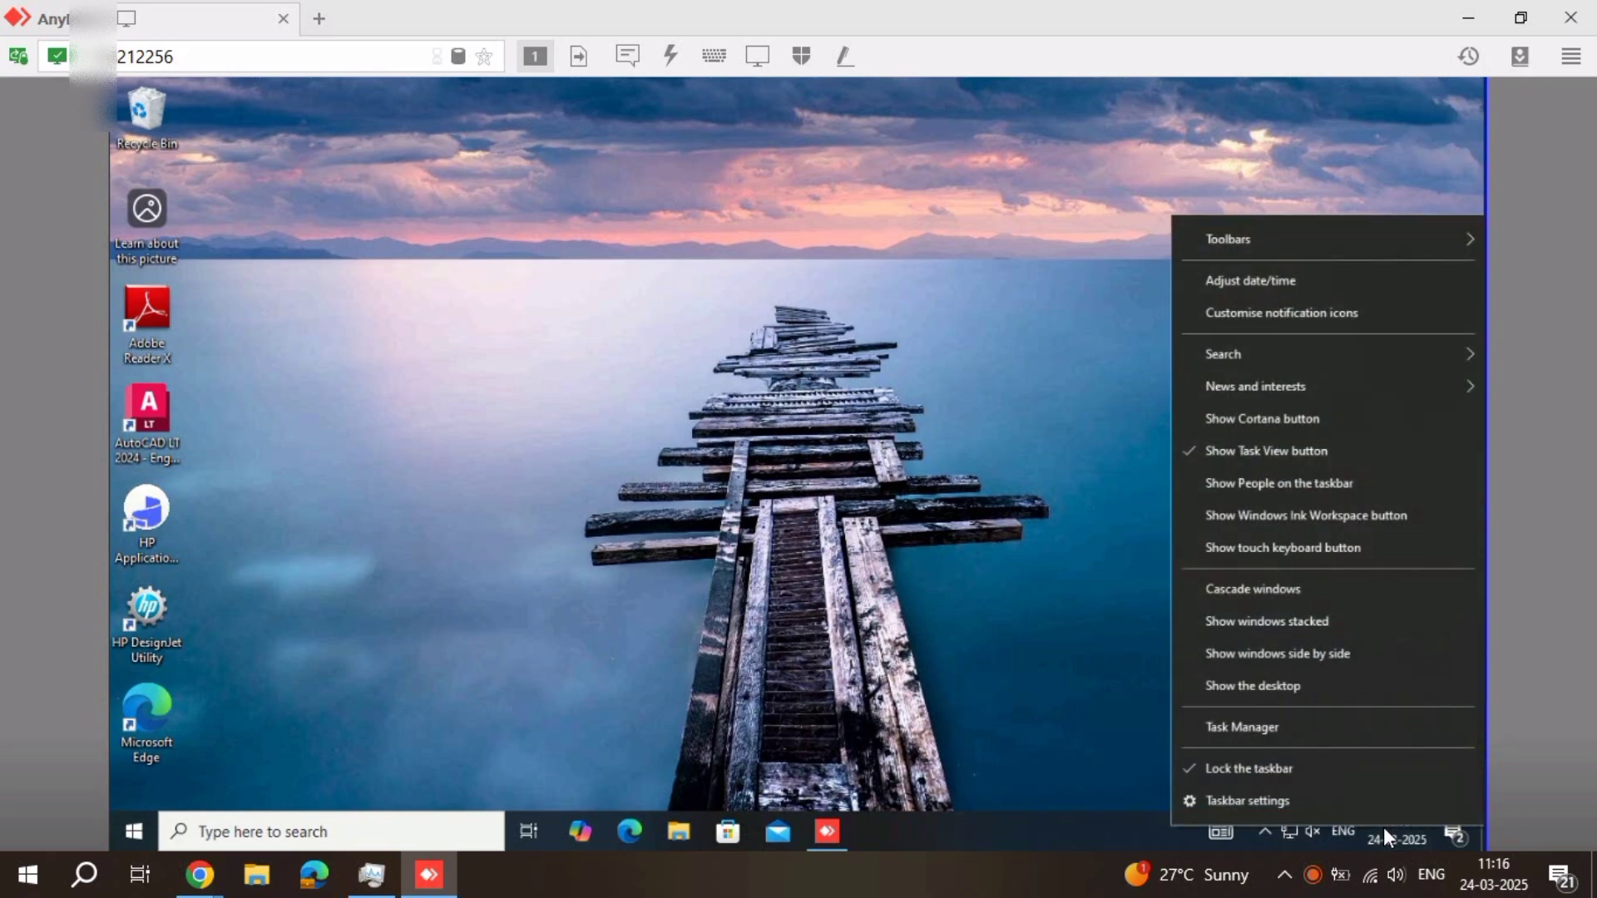
pyautogui.click(1248, 283)
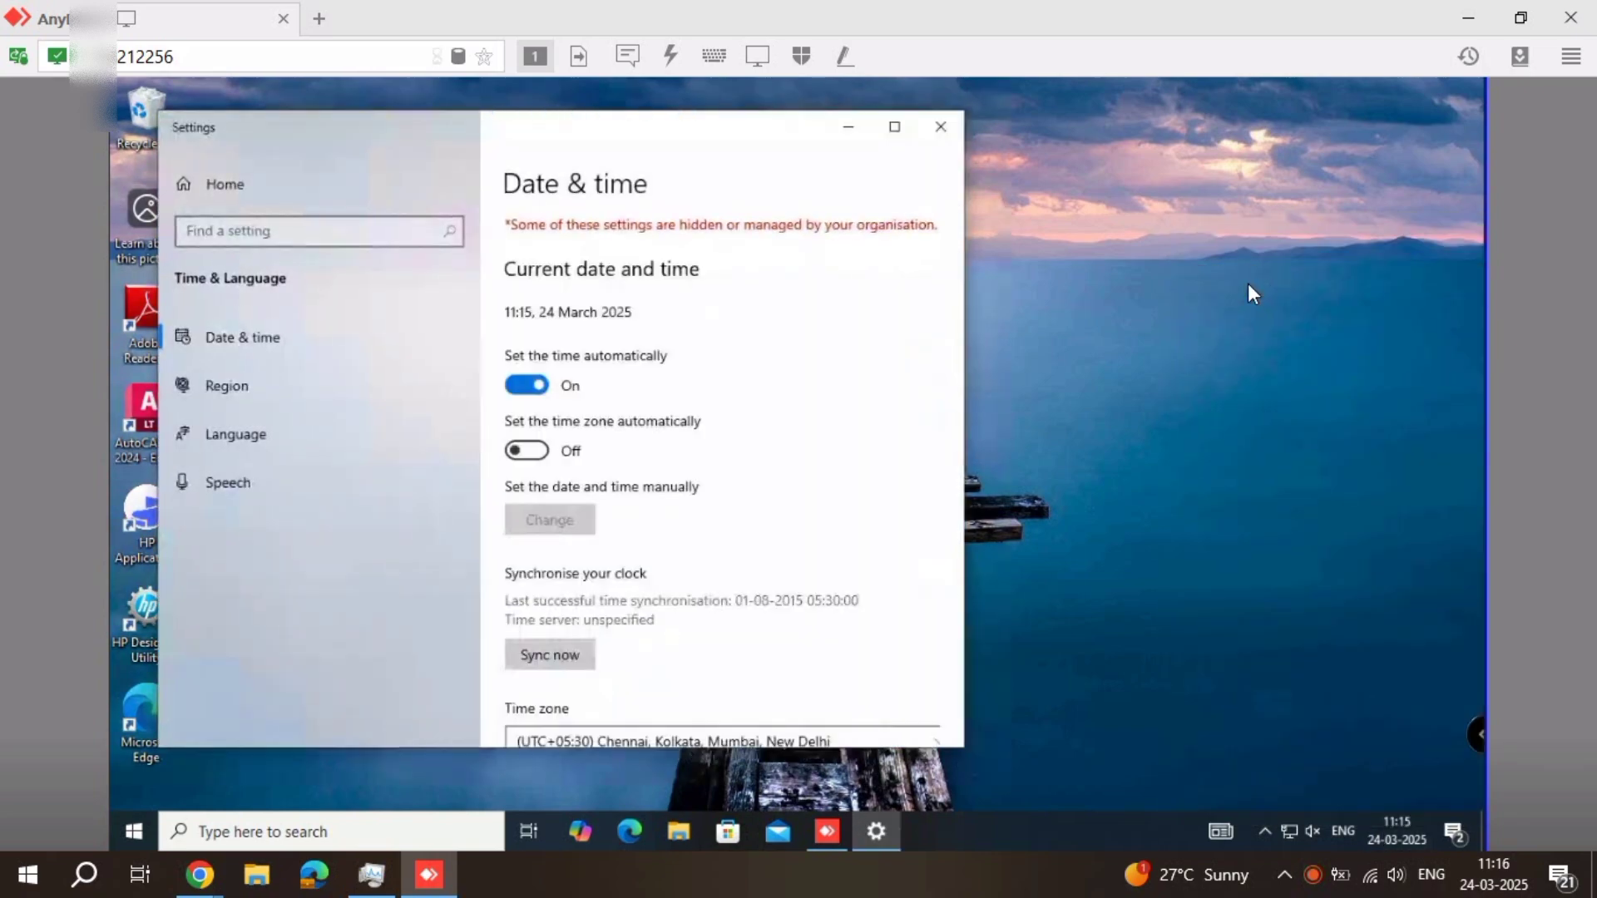
pyautogui.click(947, 124)
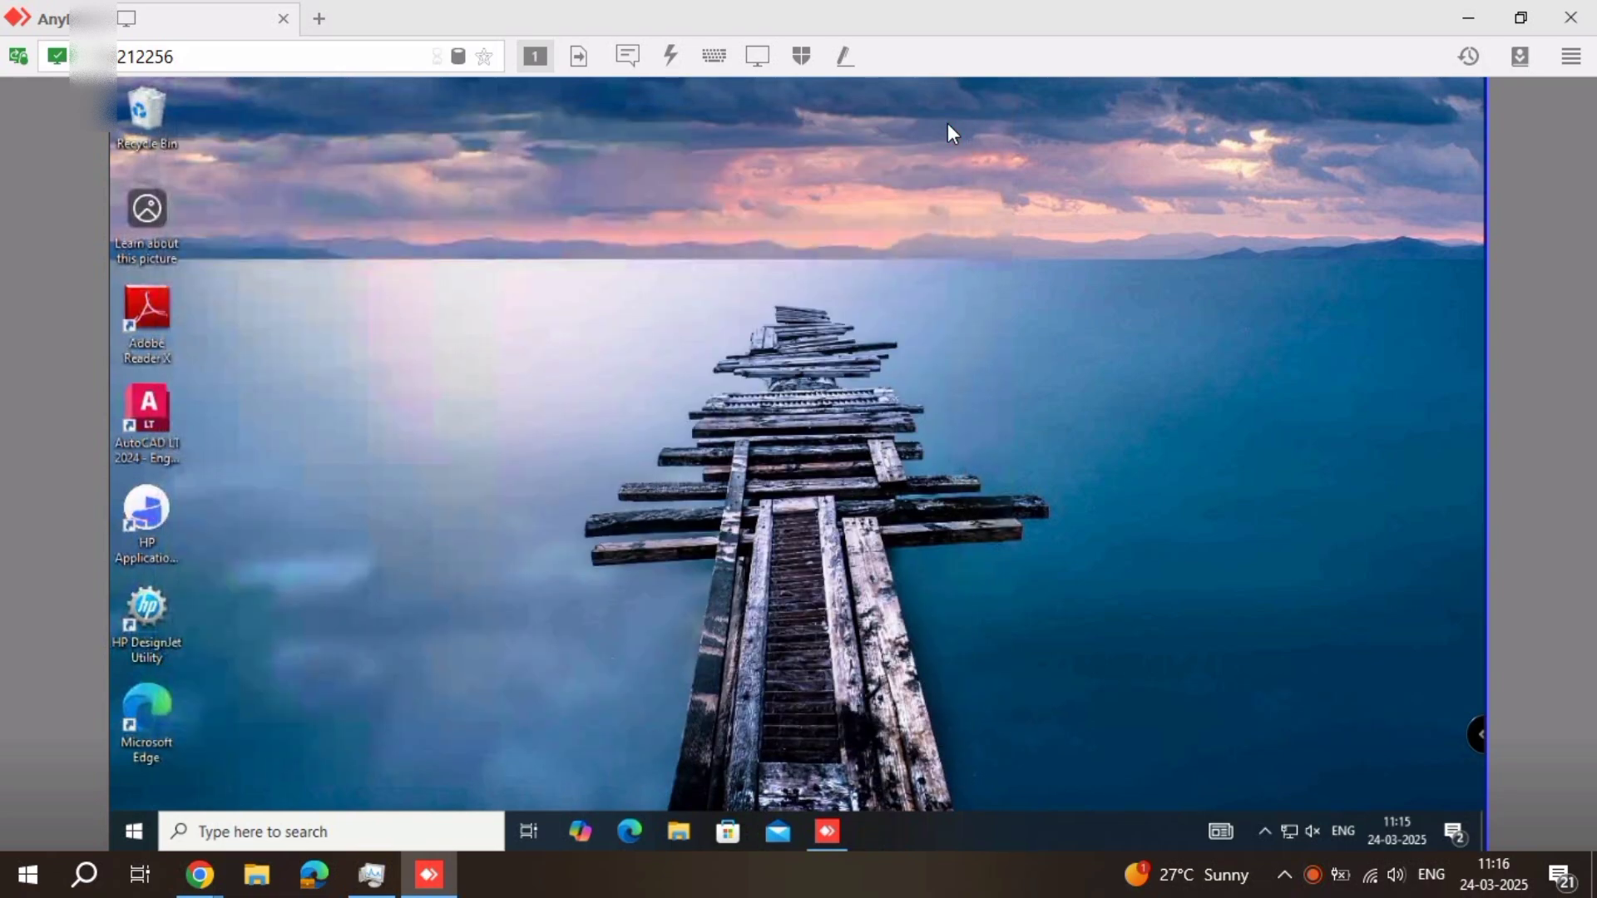
pyautogui.rightClick(947, 123)
pyautogui.click(1018, 191)
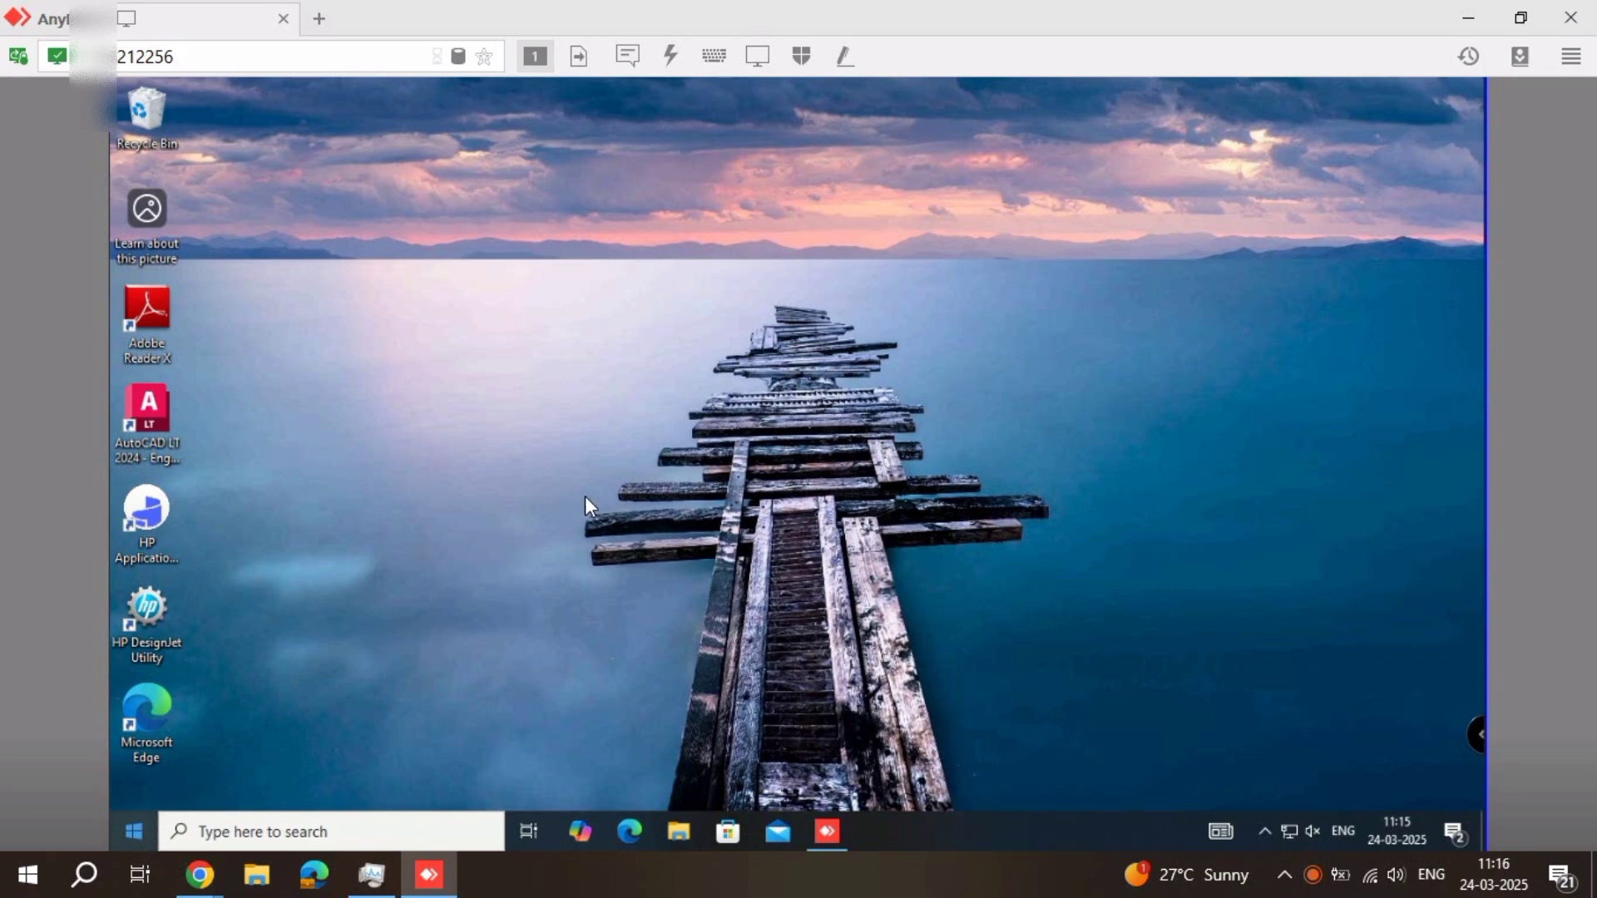
# Look up the design14 profile folder in the Users folder on Local Disk (C:), and close File Explorer
pyautogui.press('super+e')
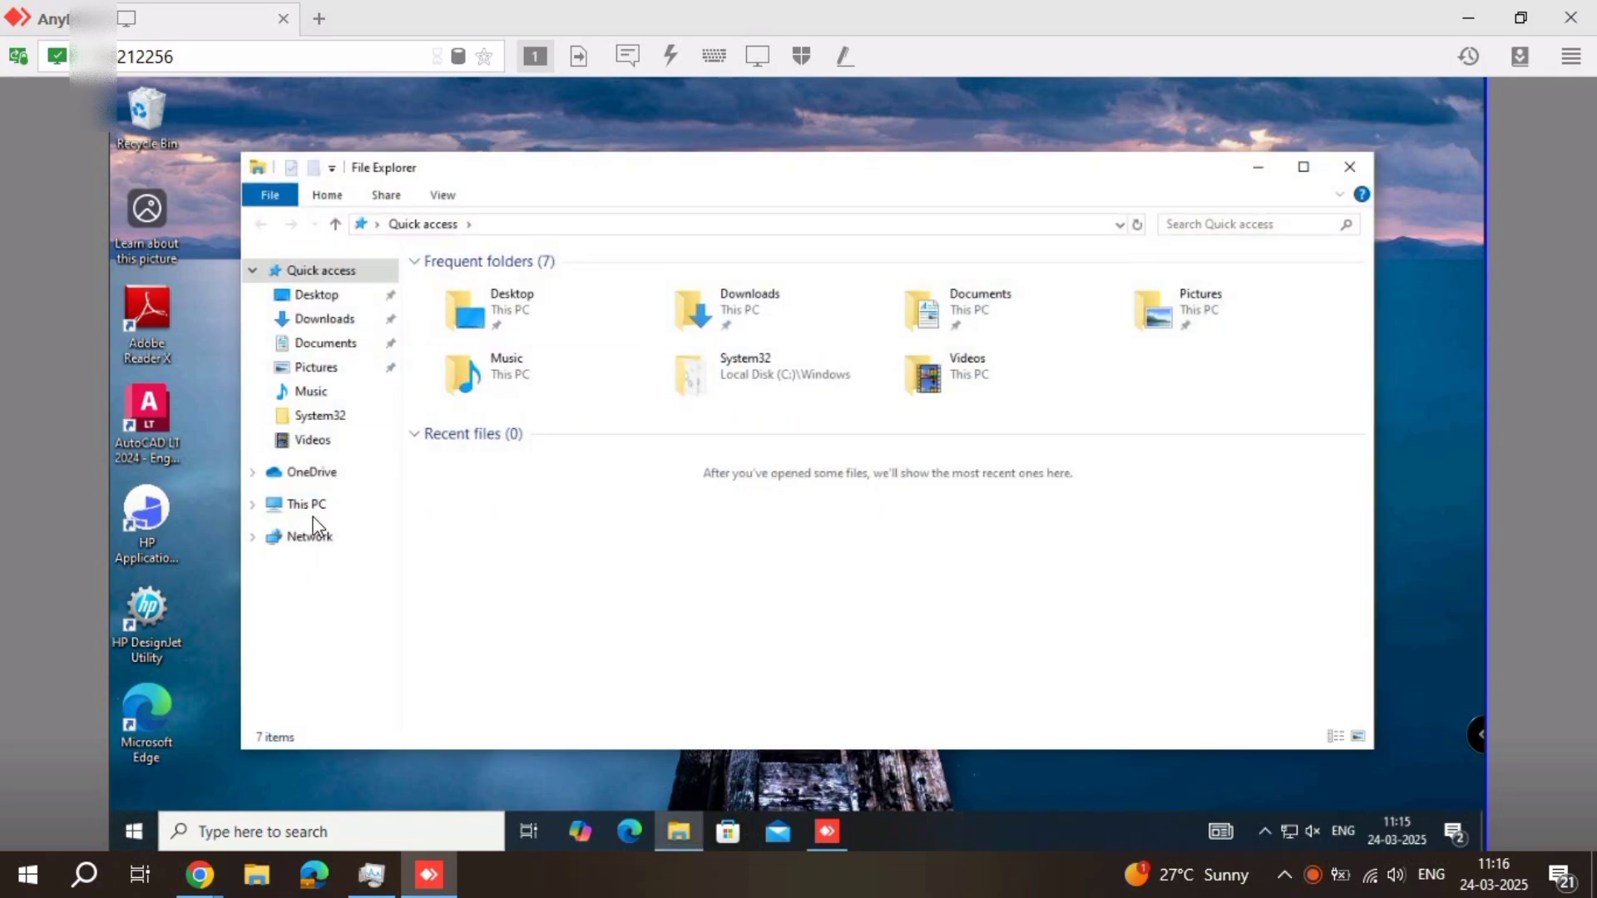
pyautogui.click(307, 508)
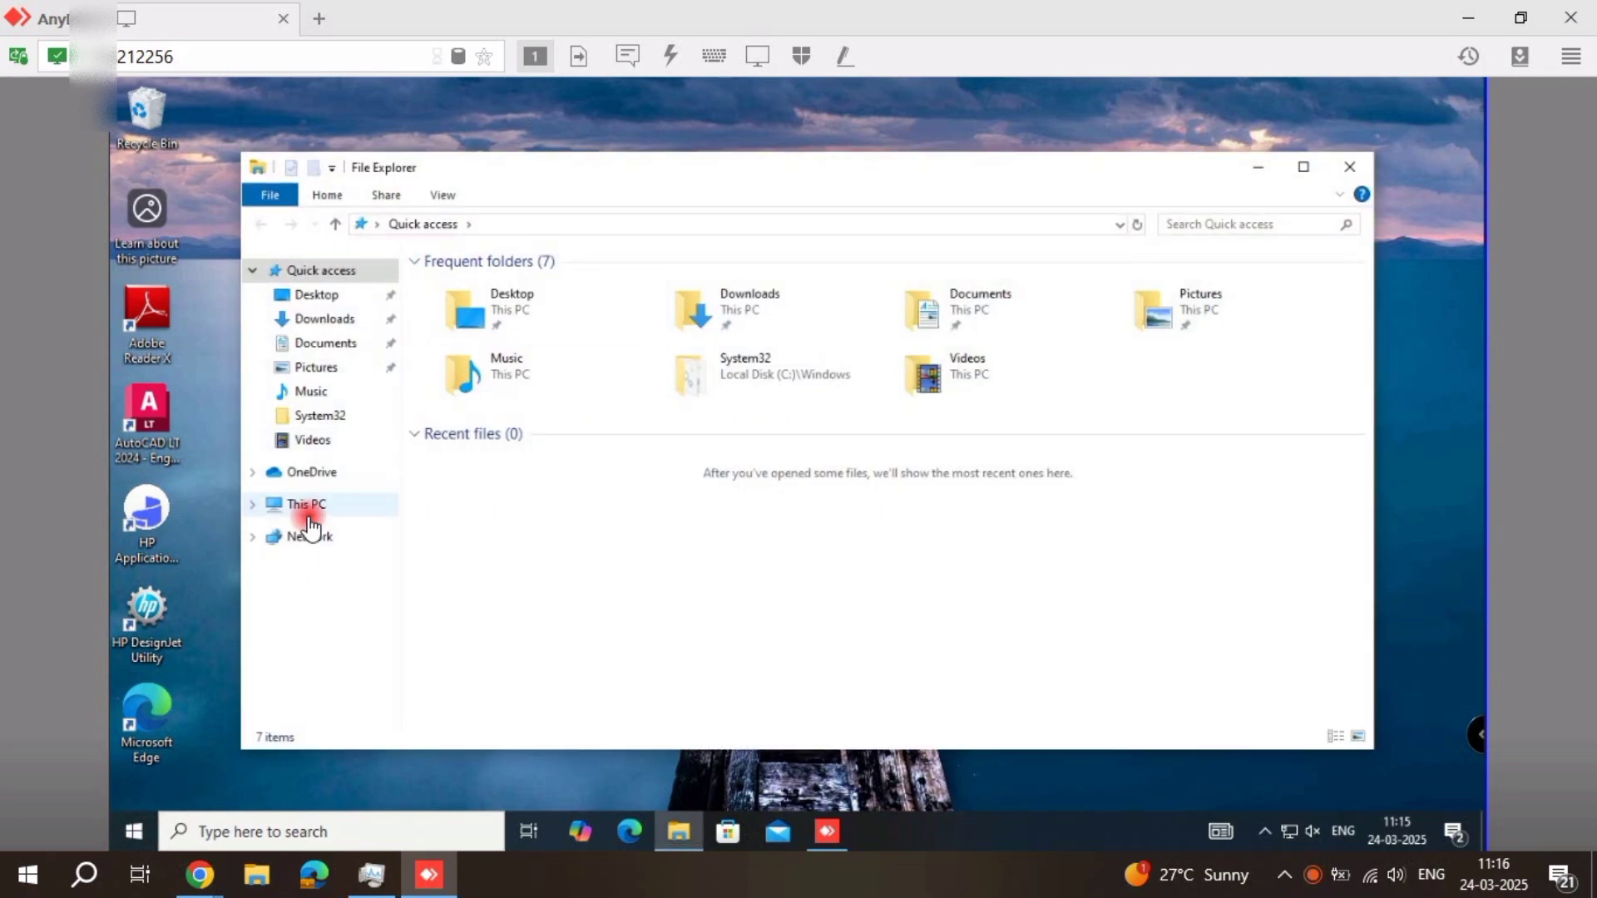
pyautogui.click(556, 517)
pyautogui.doubleClick(555, 517)
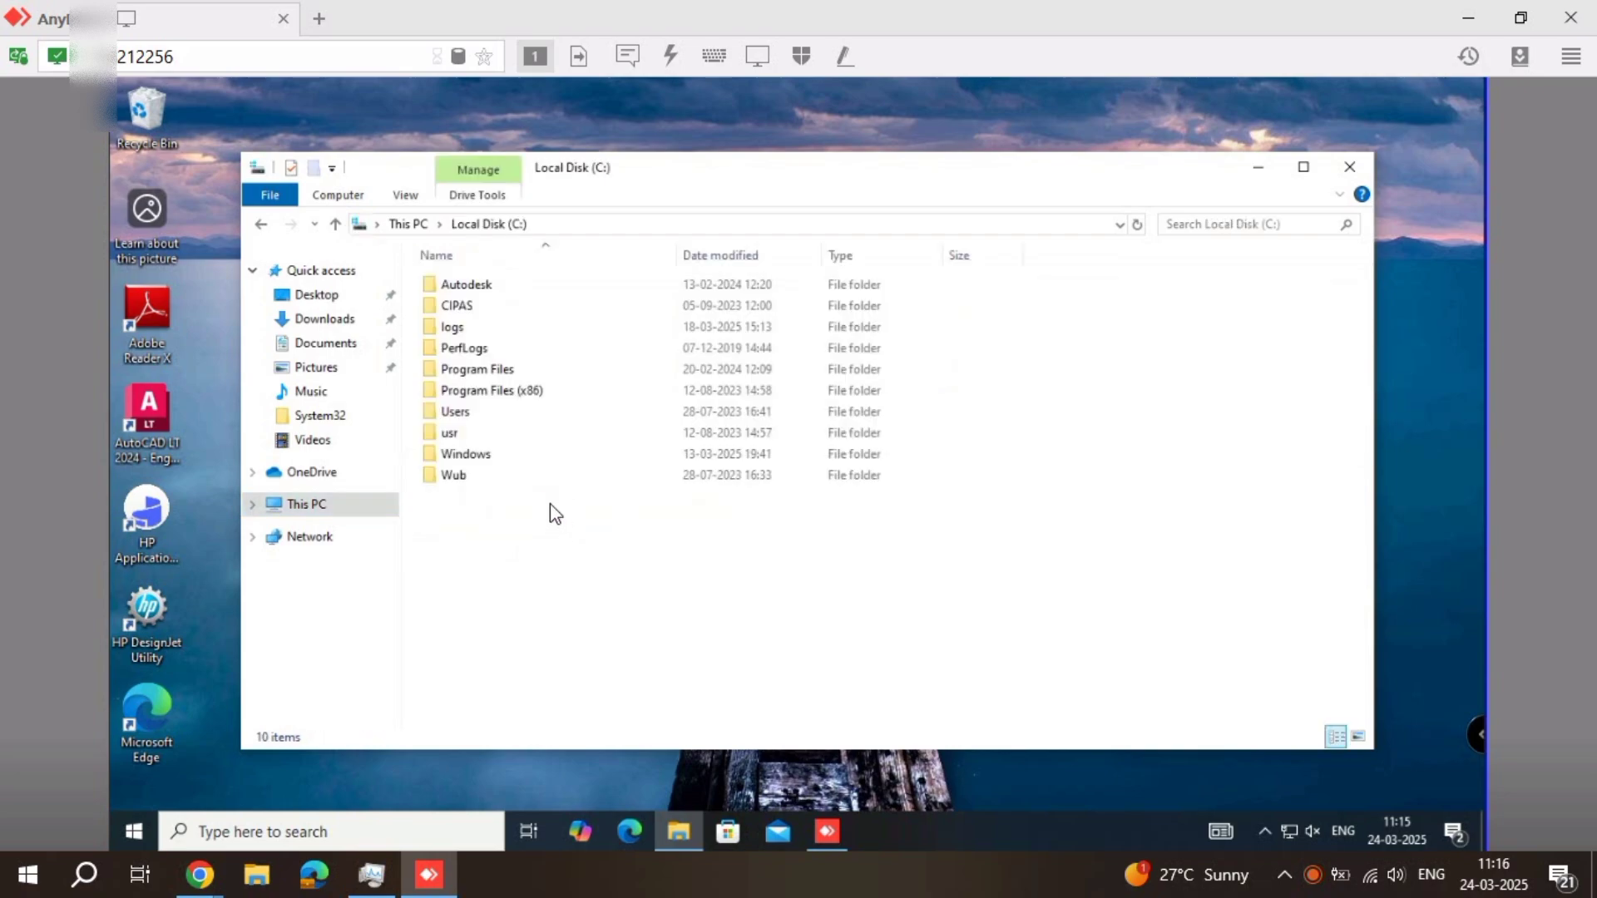
pyautogui.doubleClick(547, 411)
pyautogui.click(493, 331)
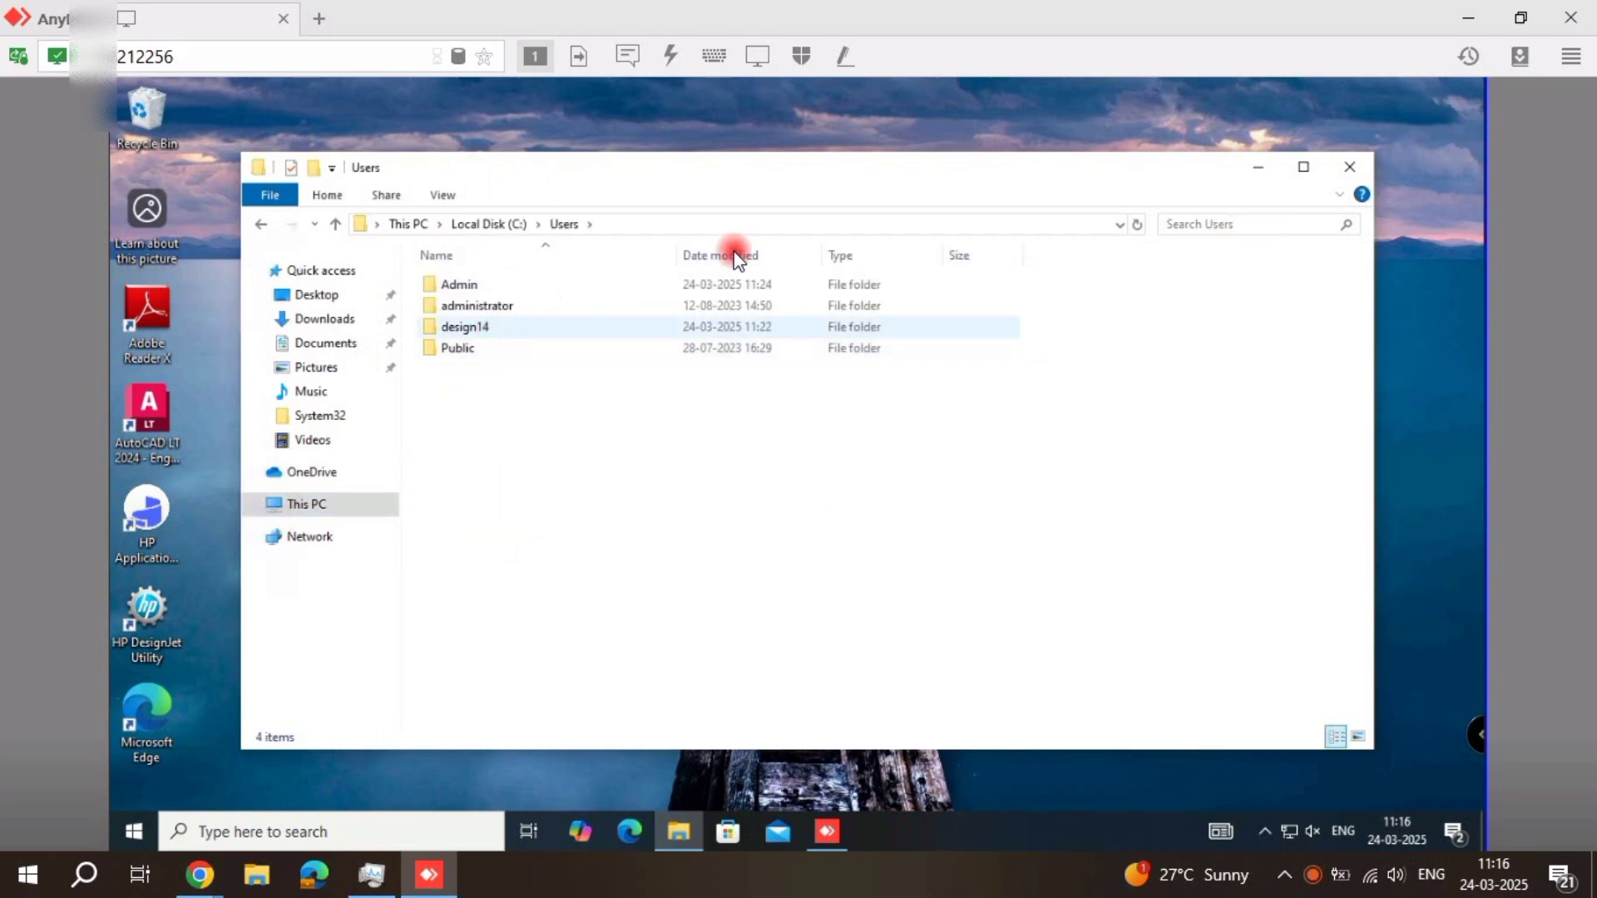
pyautogui.click(1348, 175)
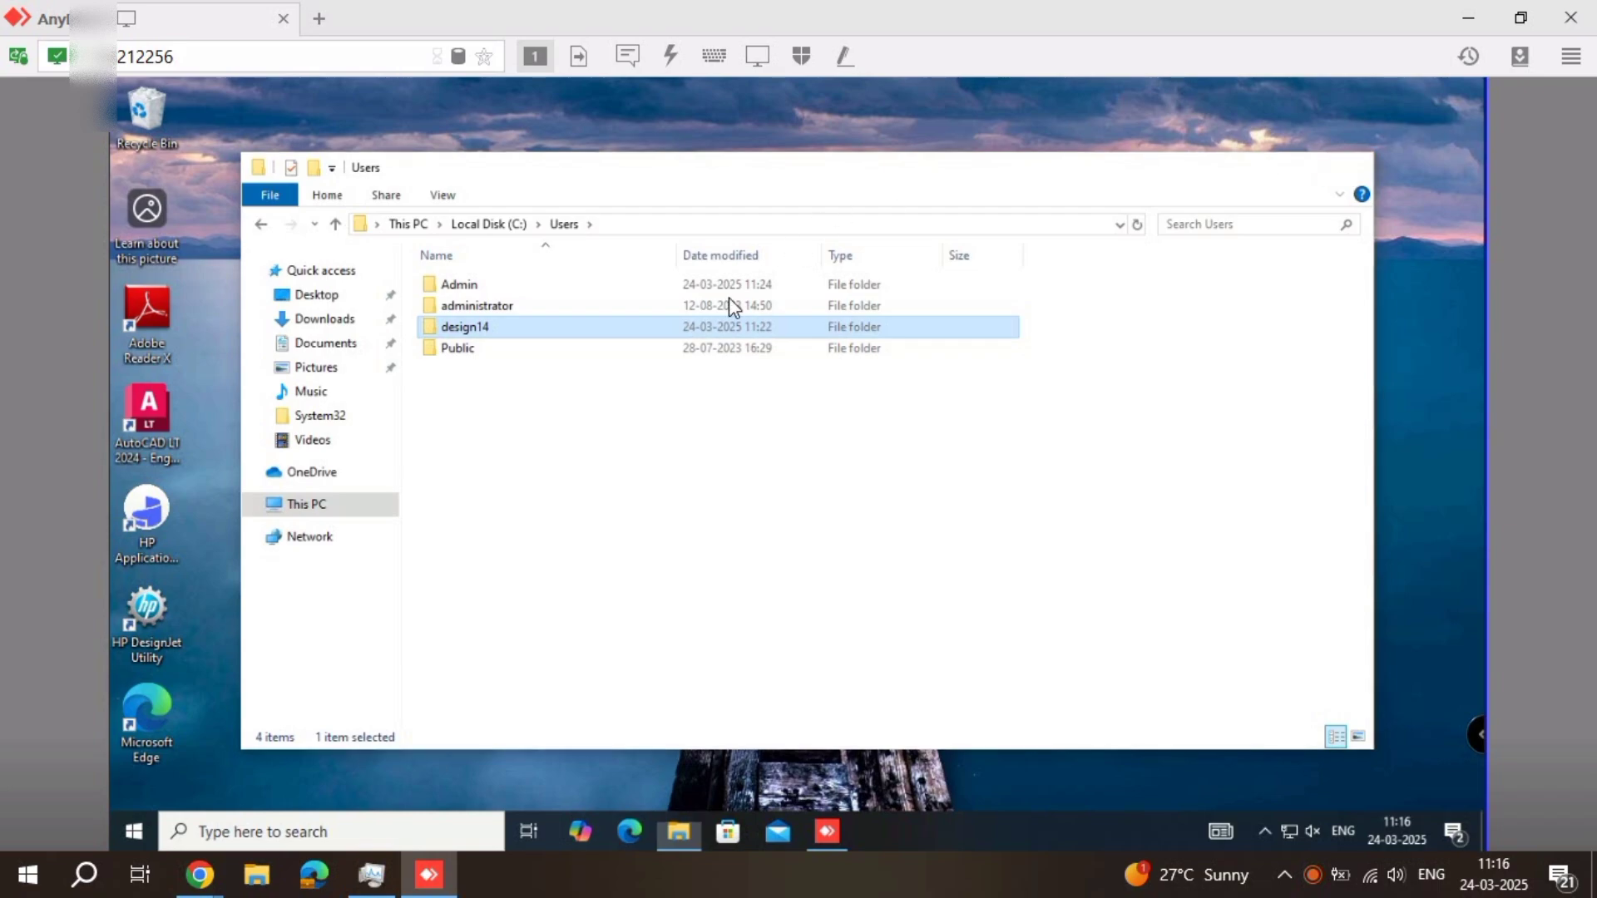
# Sign out of the current Windows account on the remote computer, forcing the sign-out despite open apps
pyautogui.rightClick(129, 814)
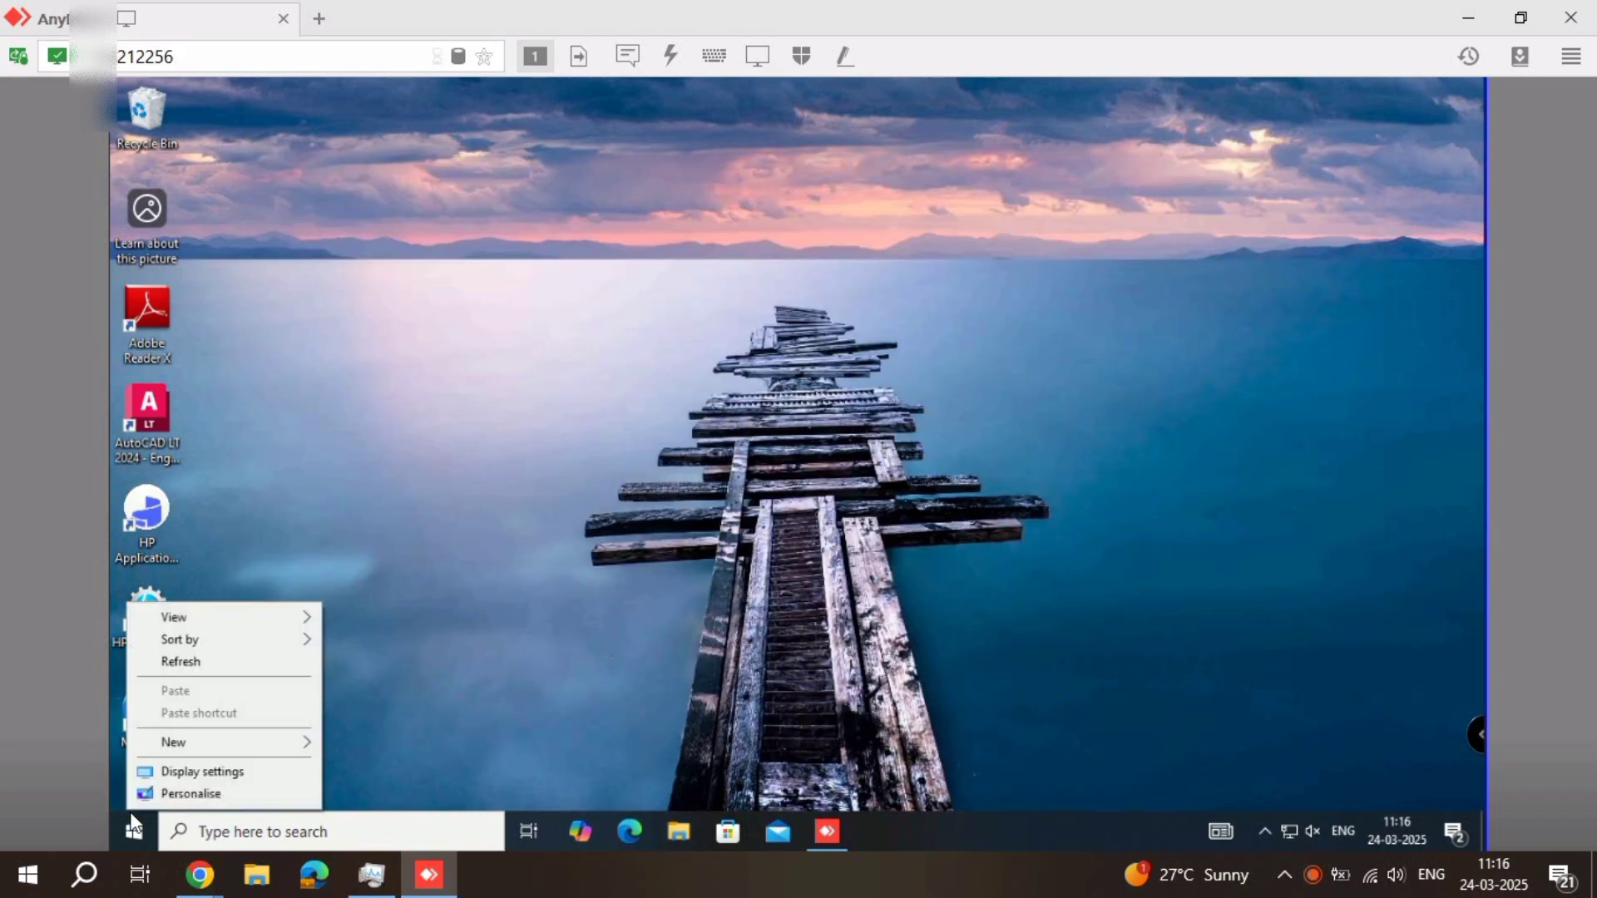
pyautogui.rightClick(129, 828)
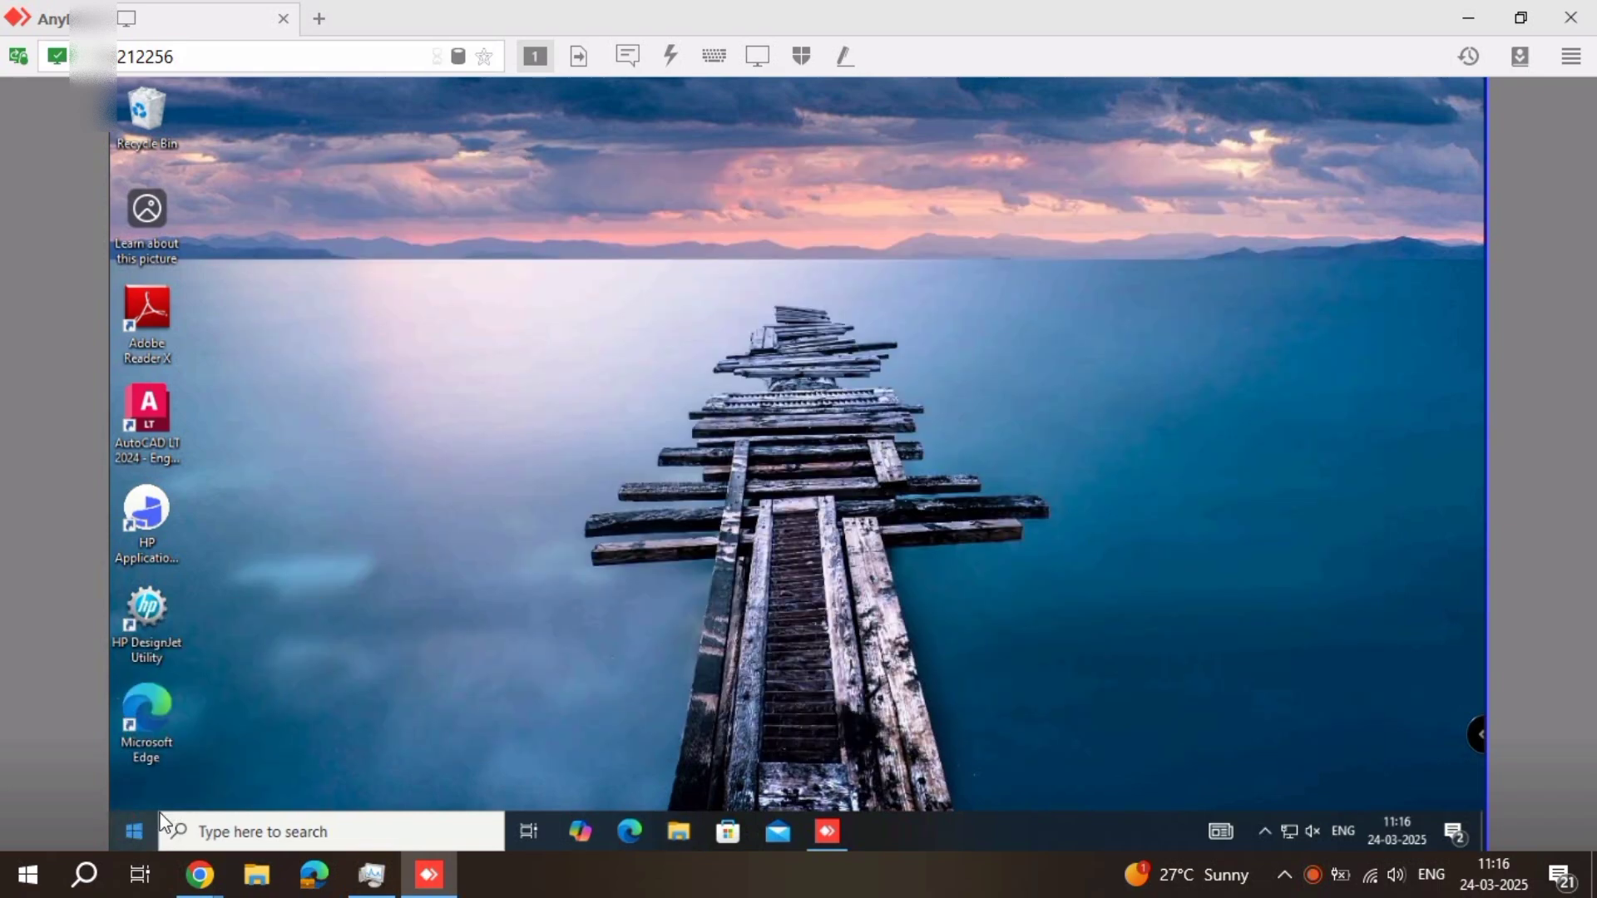
pyautogui.moveTo(271, 767)
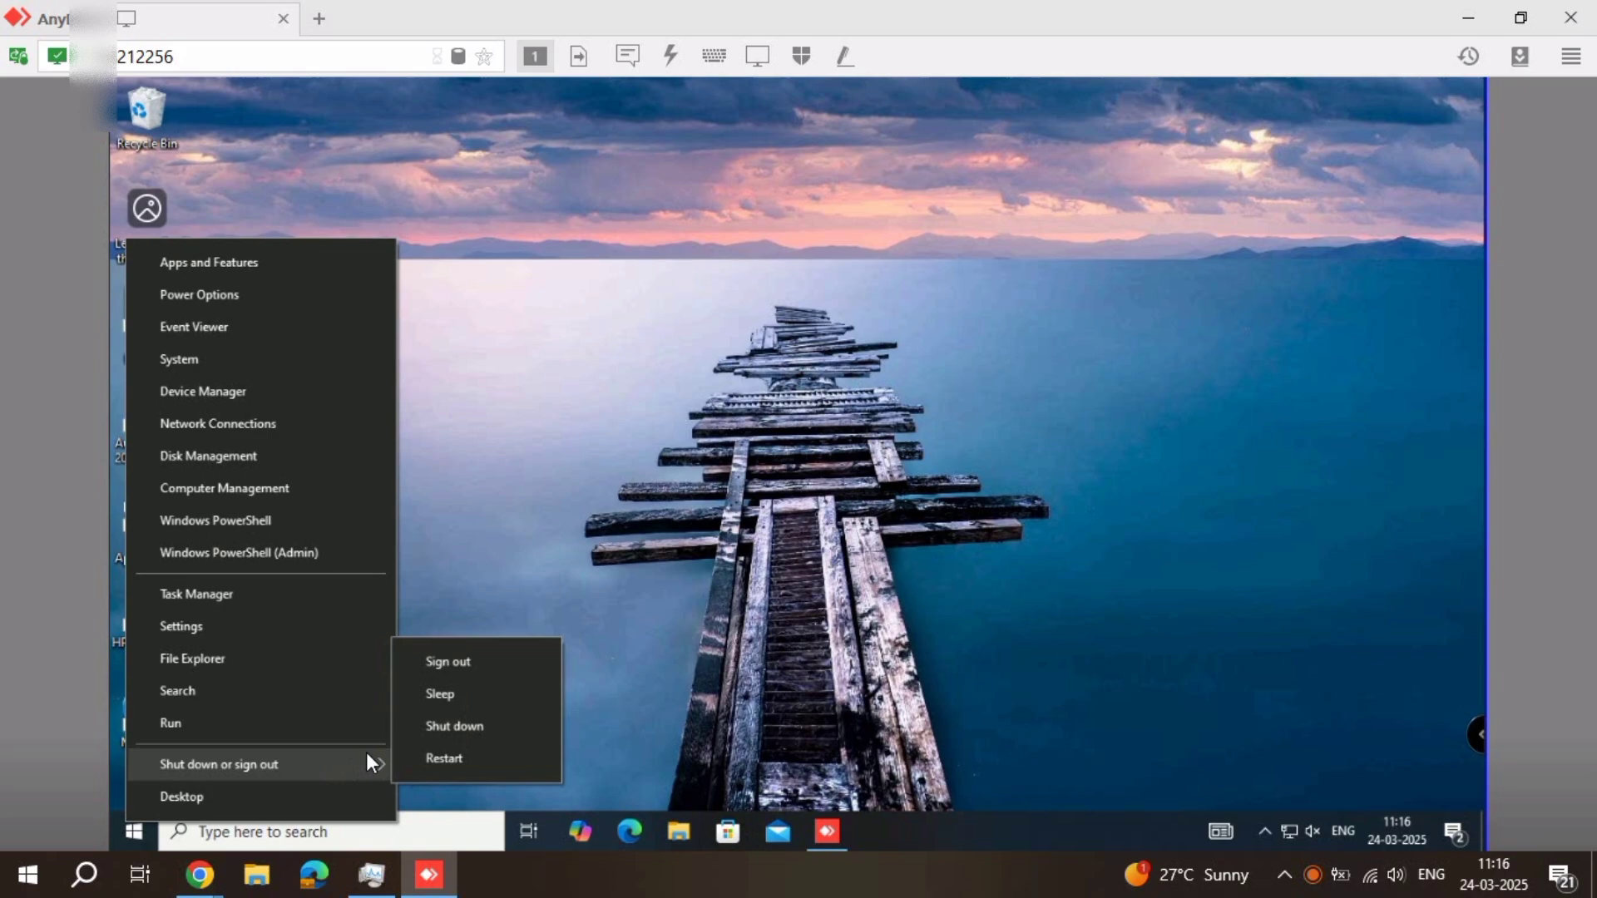
pyautogui.click(499, 670)
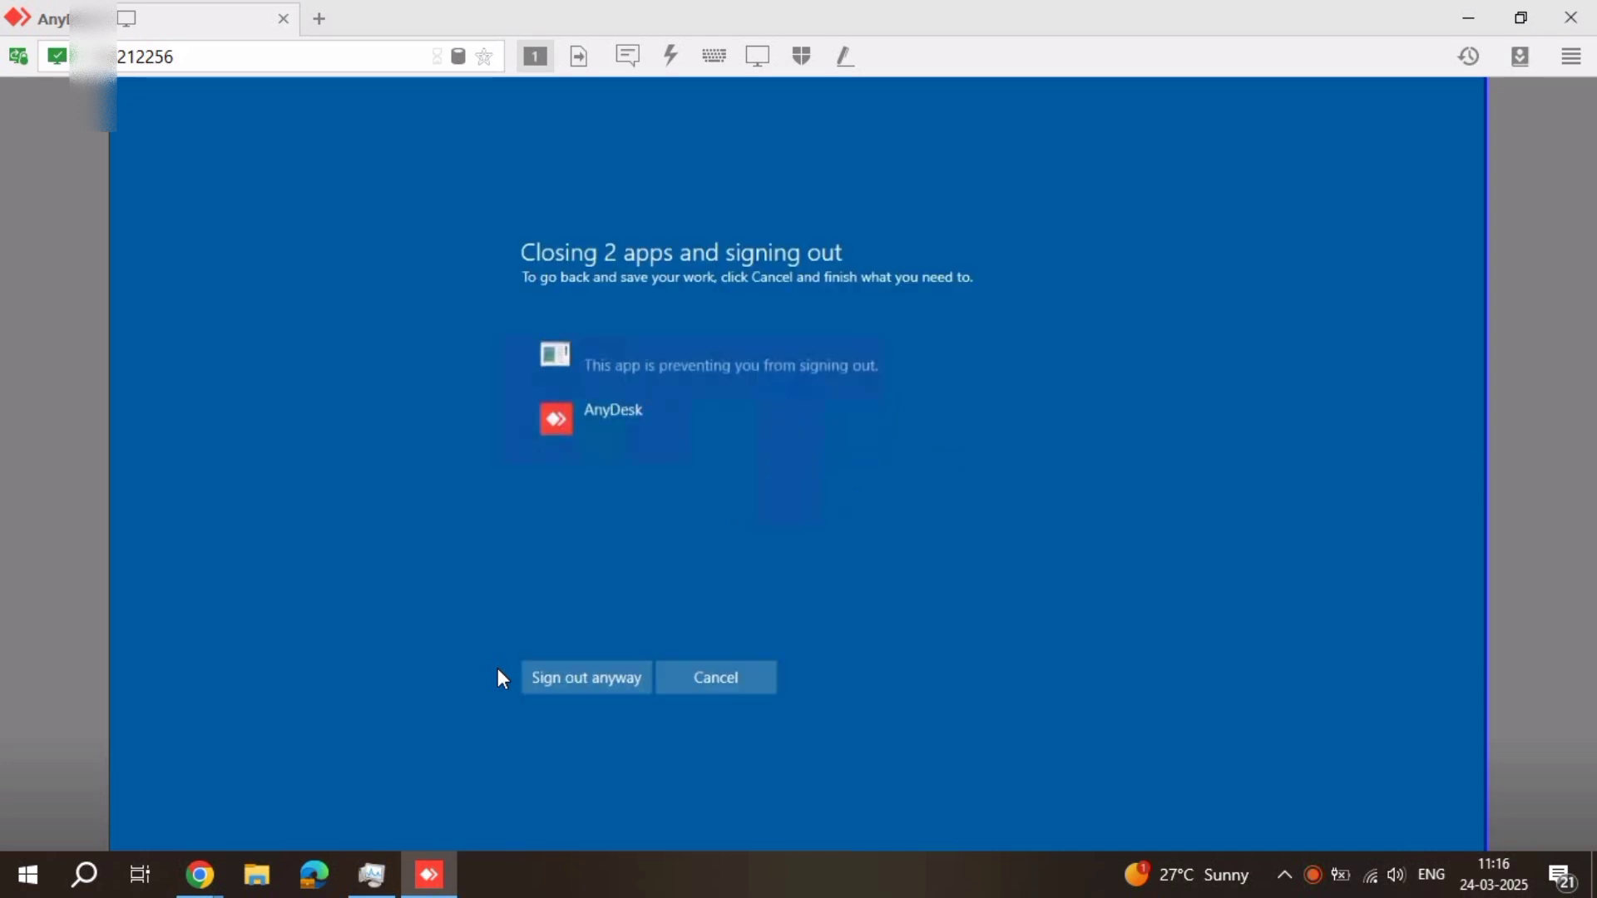
pyautogui.click(530, 681)
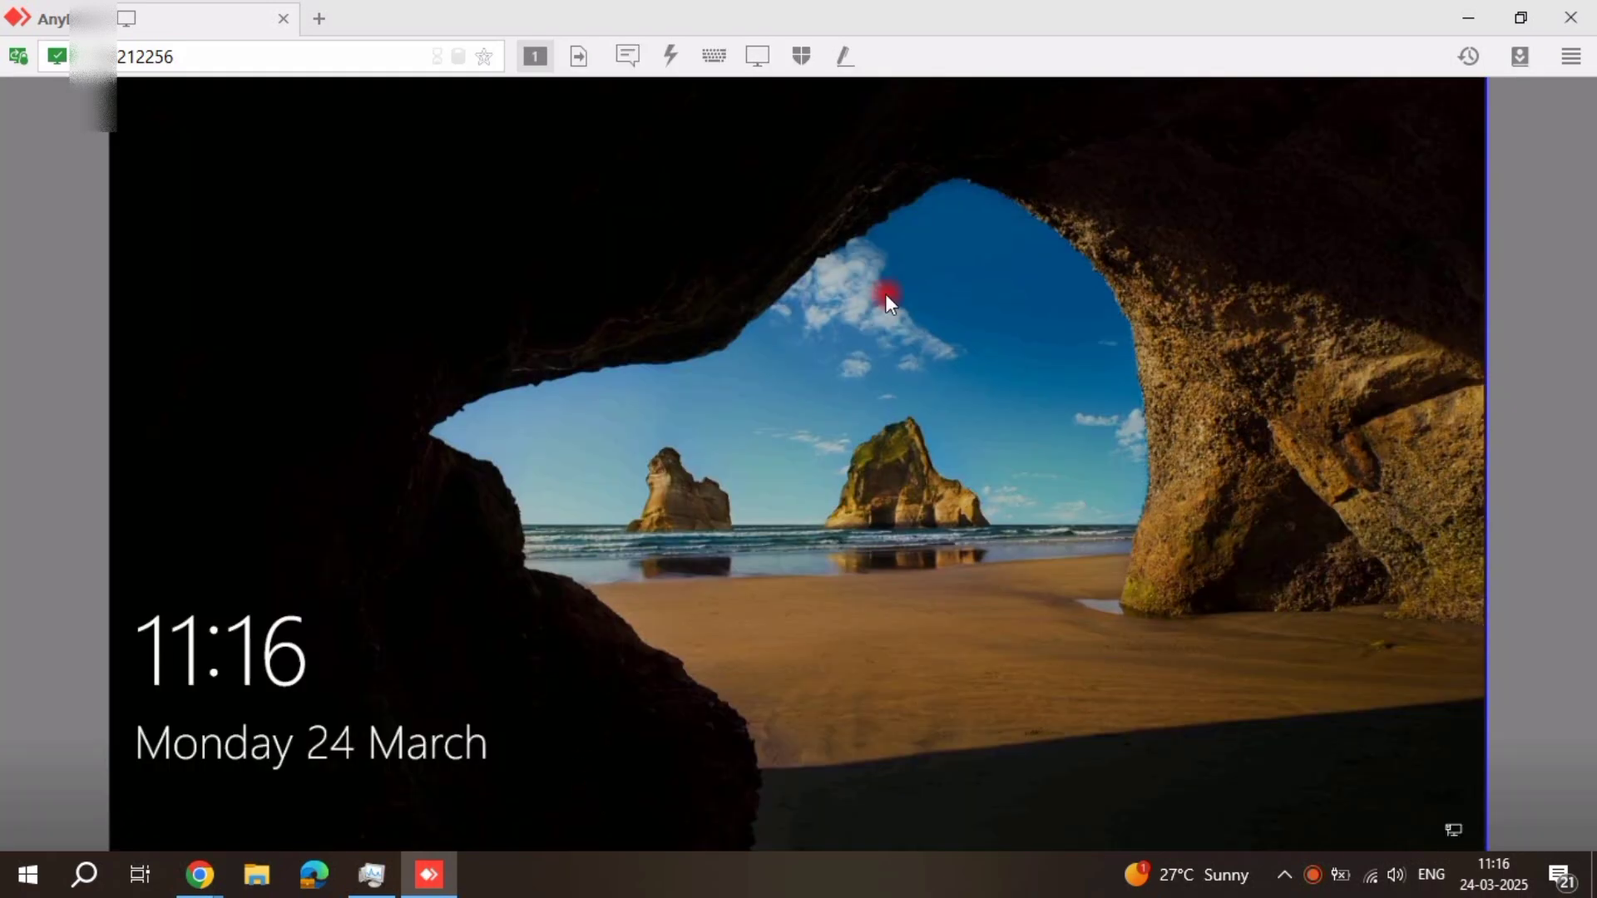
# Sign in to Windows as Other user with the username design14 and the account password, and refresh the desktop
pyautogui.click(886, 295)
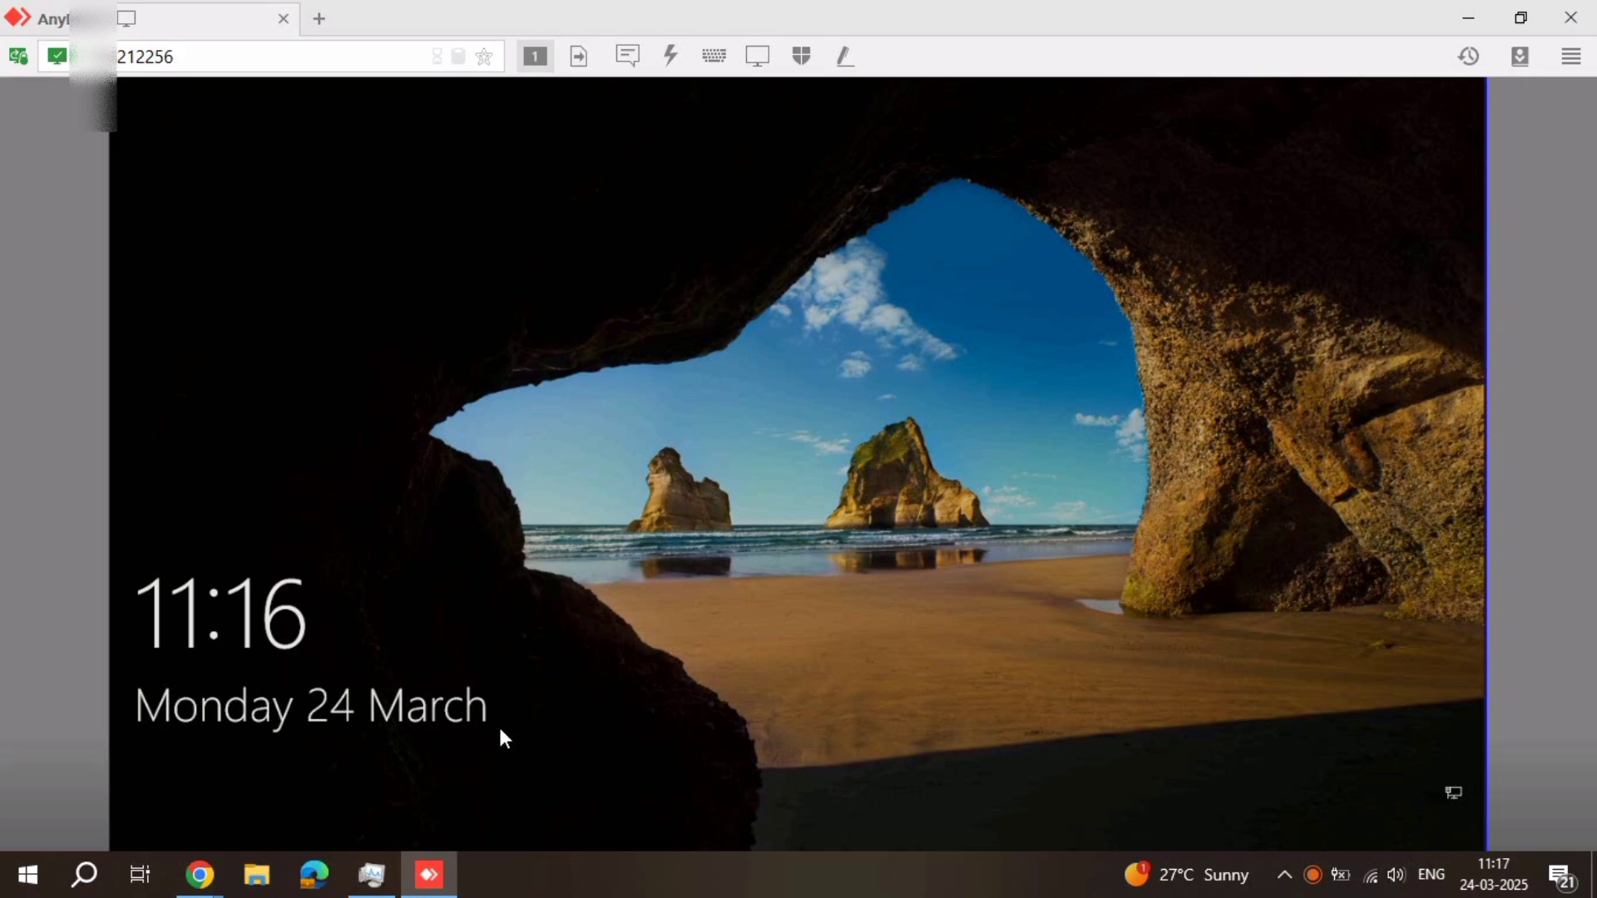
pyautogui.click(1085, 189)
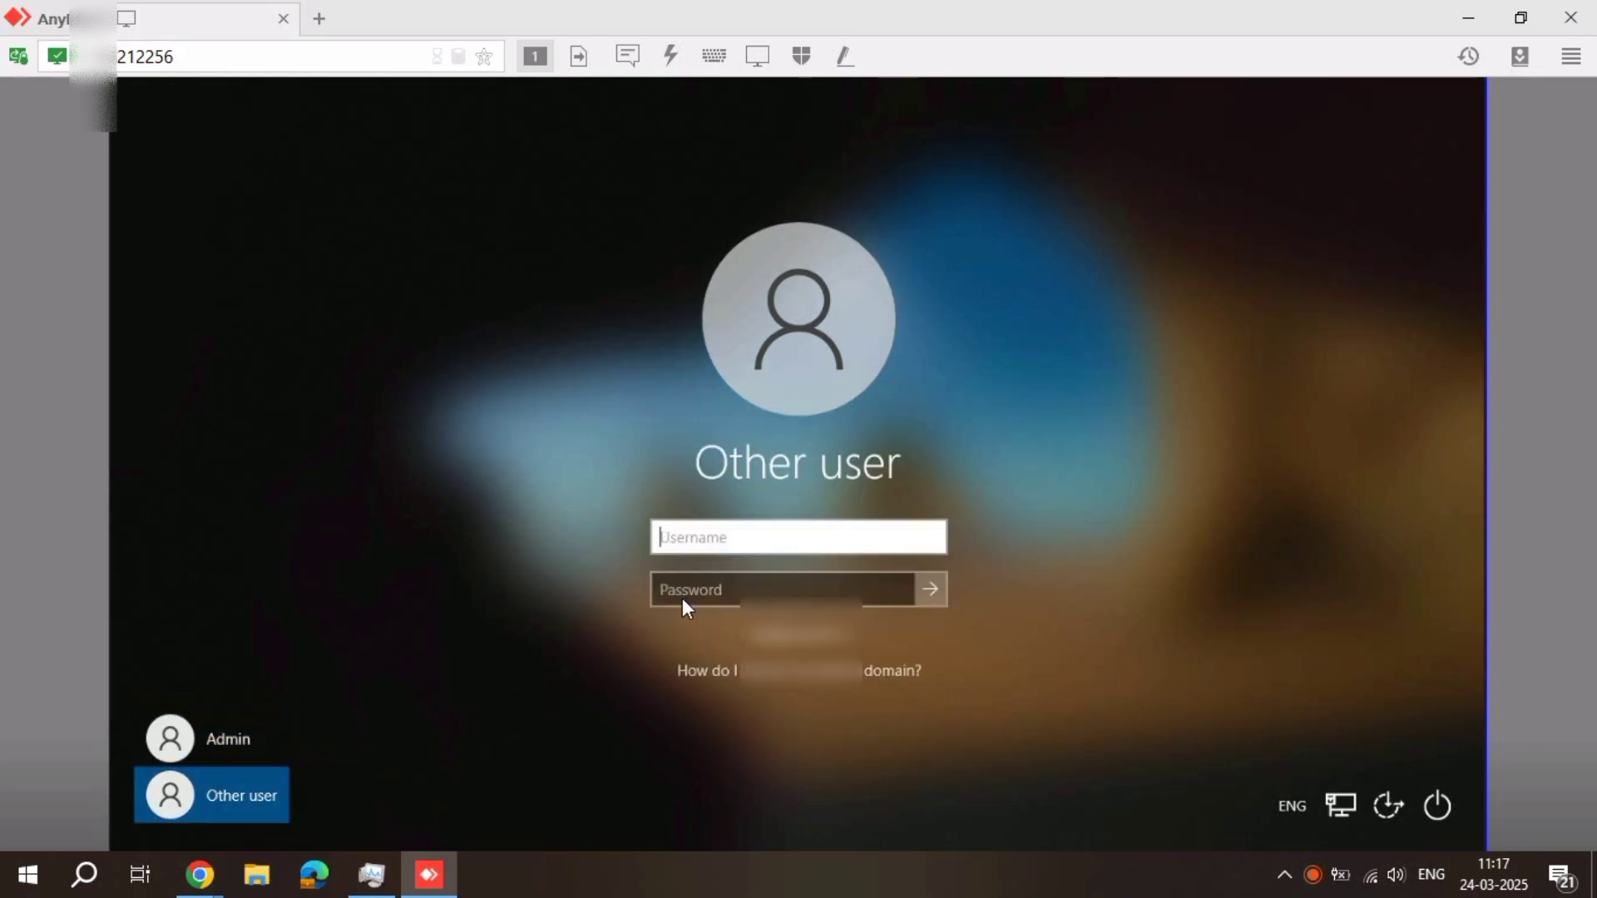
pyautogui.write('de')
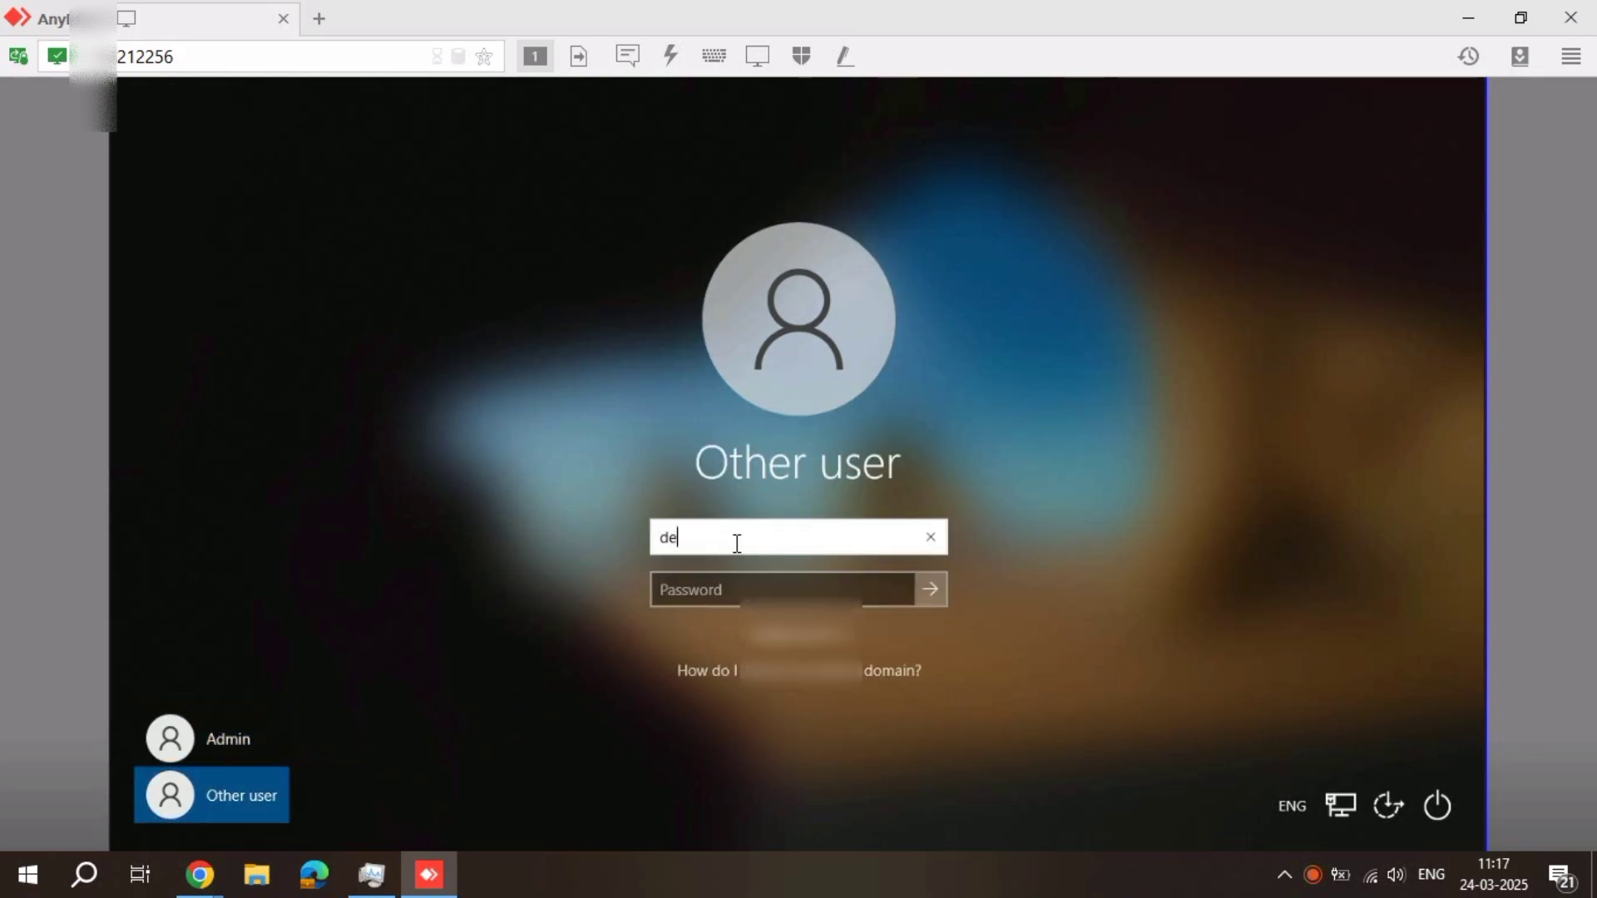
pyautogui.write('sign1')
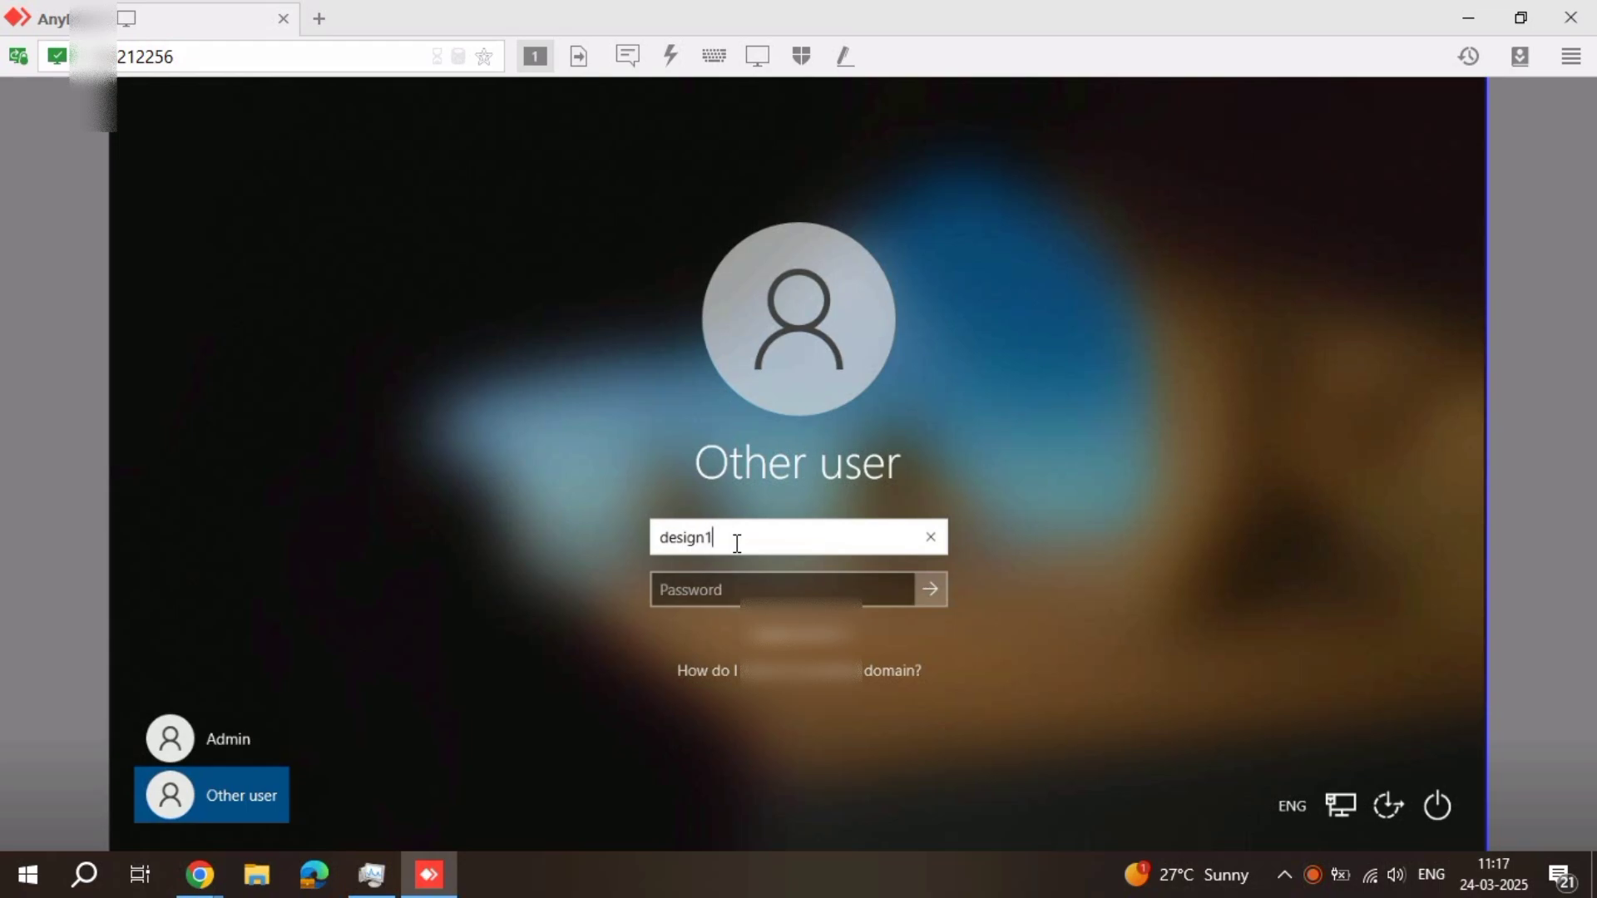
pyautogui.write('4')
pyautogui.press('Tab')
pyautogui.write('•••••')
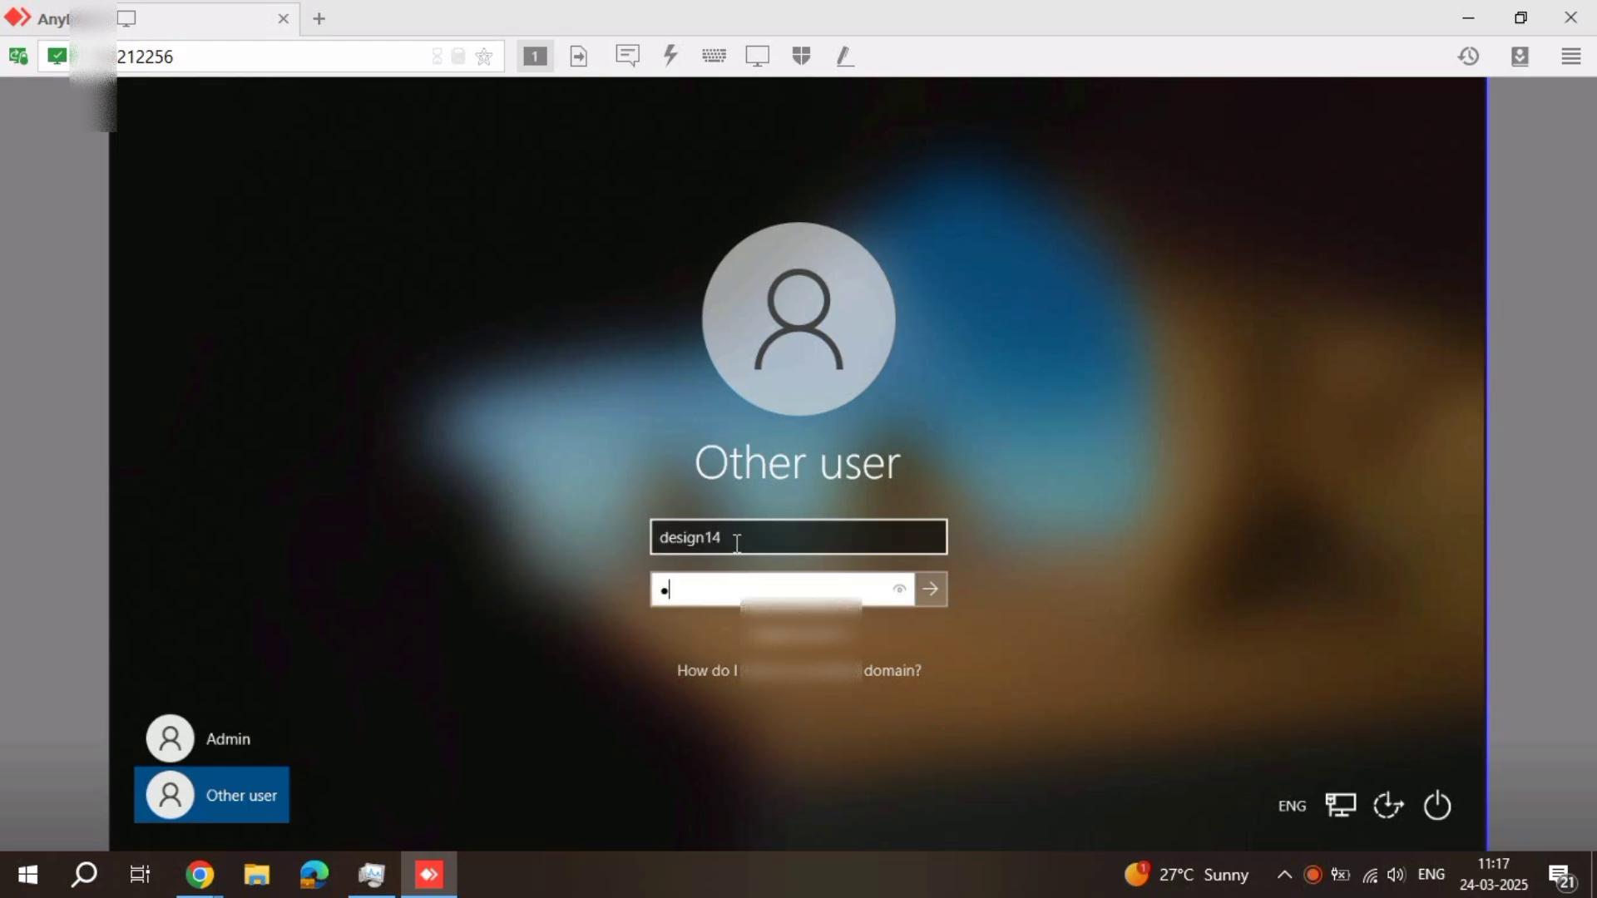
pyautogui.write('•••••••')
pyautogui.press('Return')
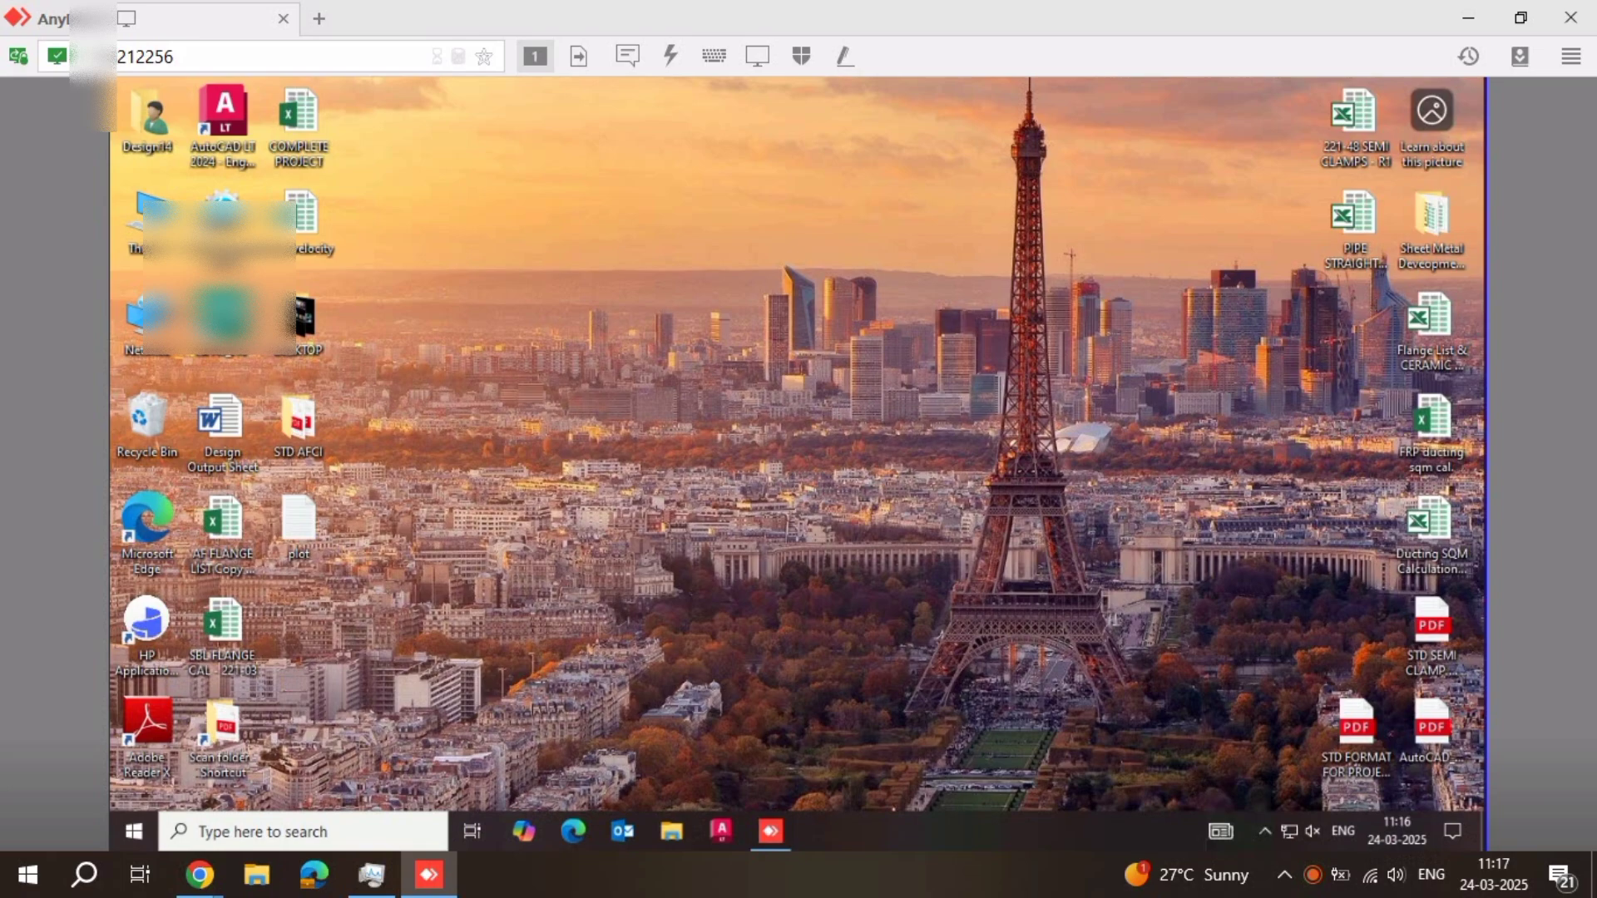
pyautogui.rightClick(621, 278)
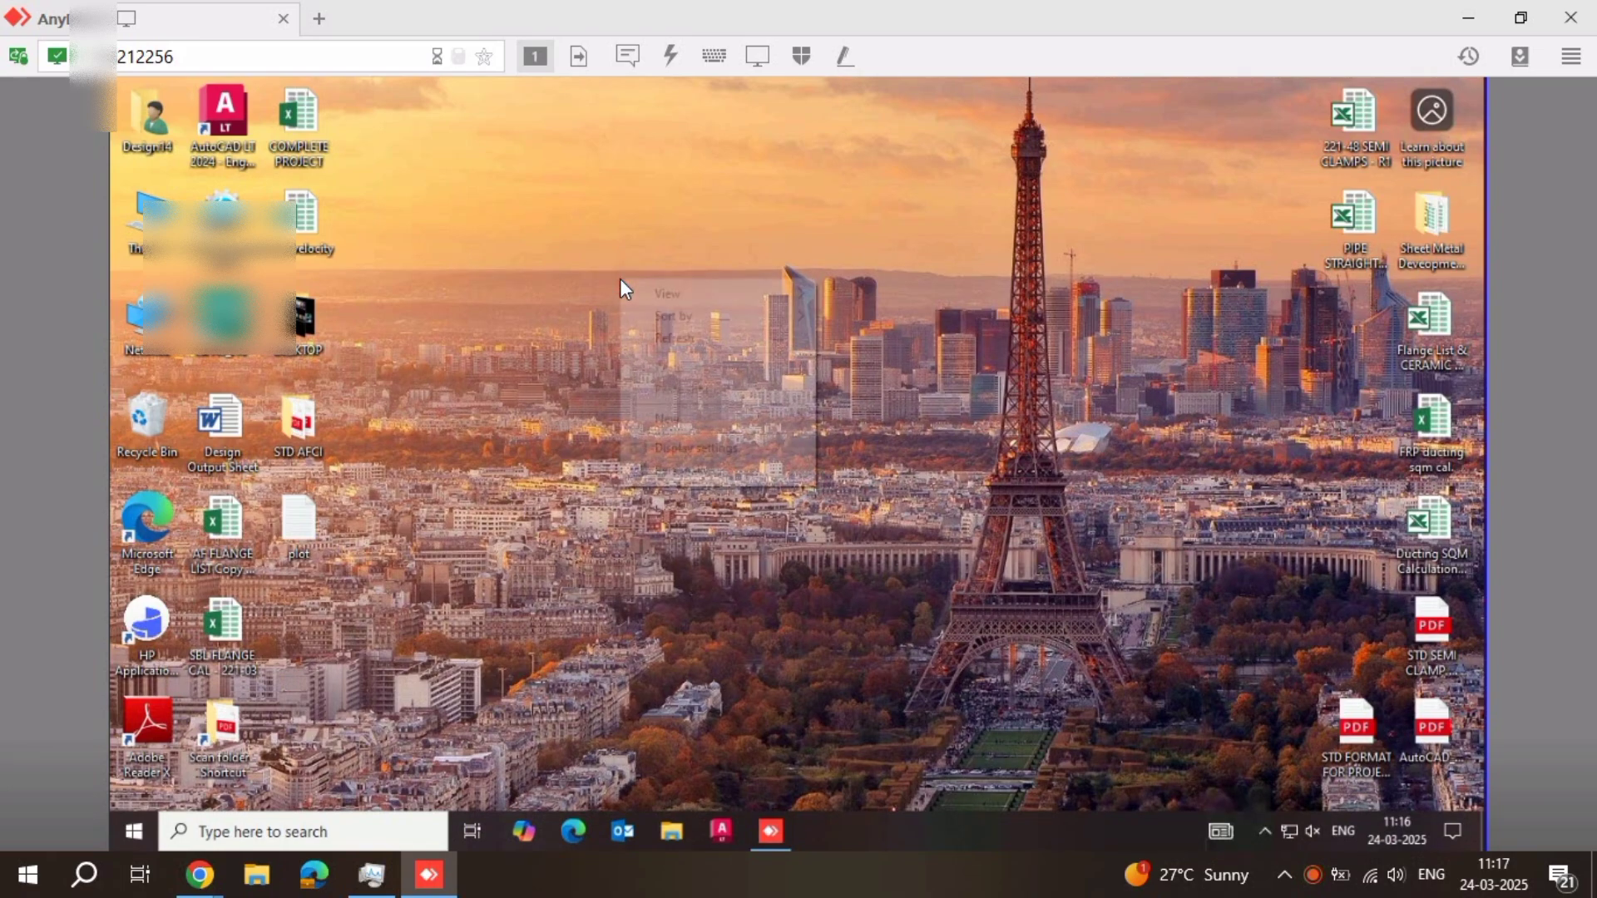
pyautogui.click(682, 337)
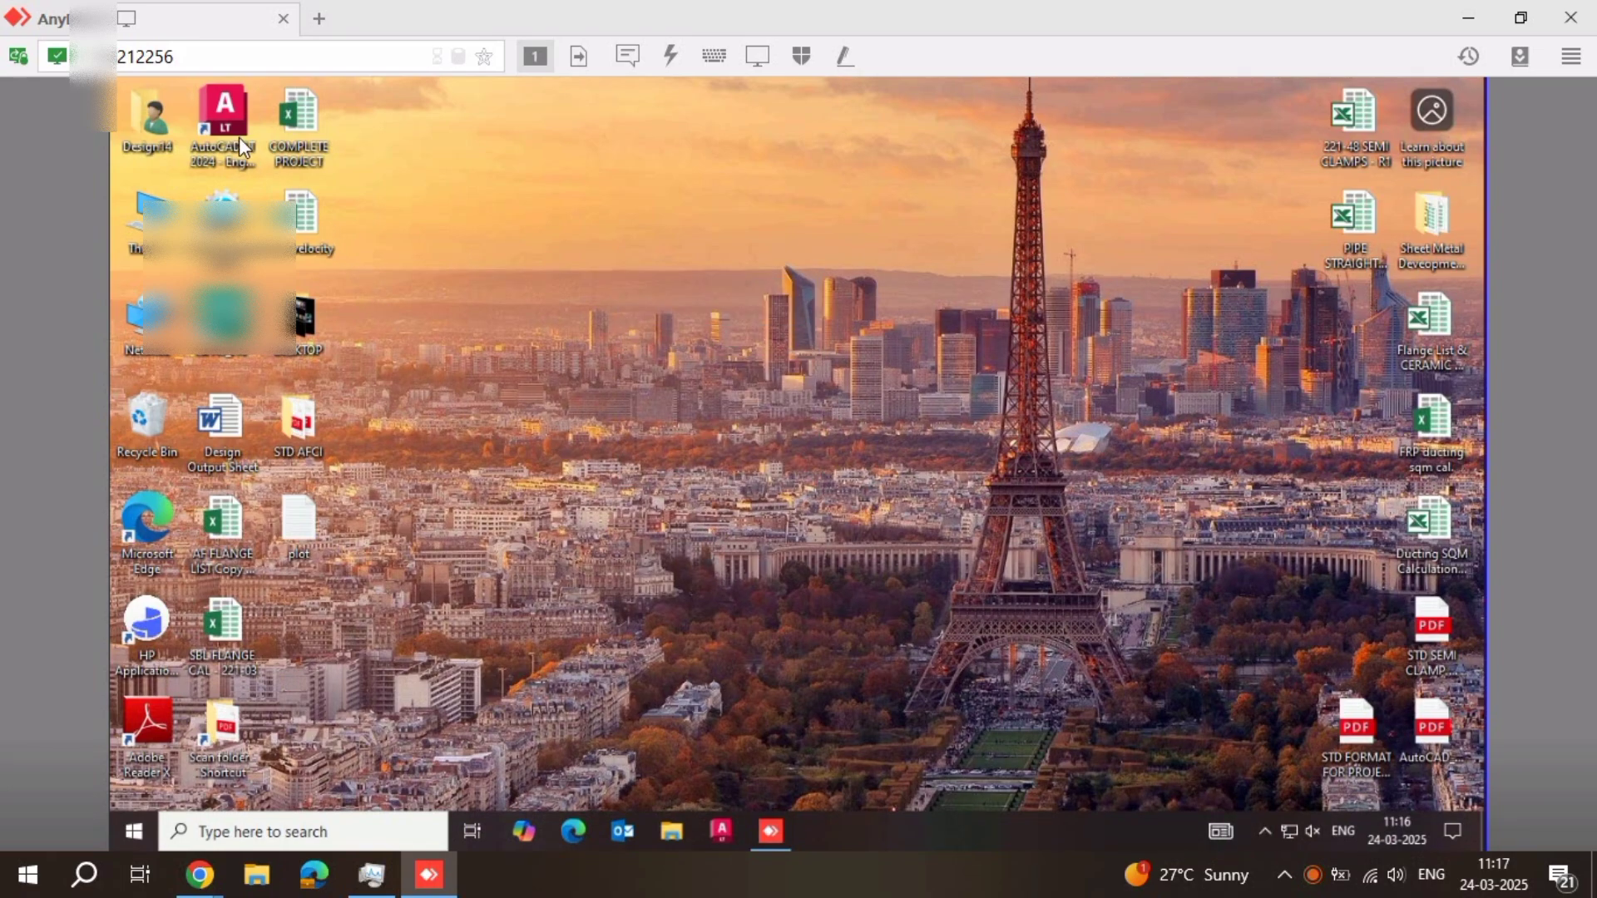